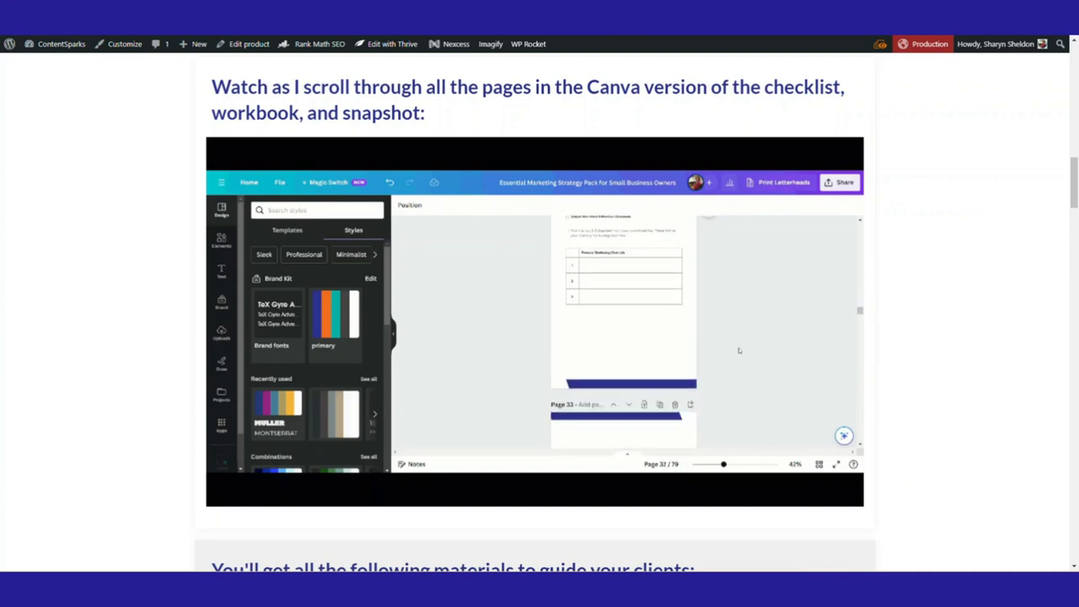
Scroll down the ContentSparks sales page to the lead-generation materials Canva preview.
scroll(535, 312, down, 8)
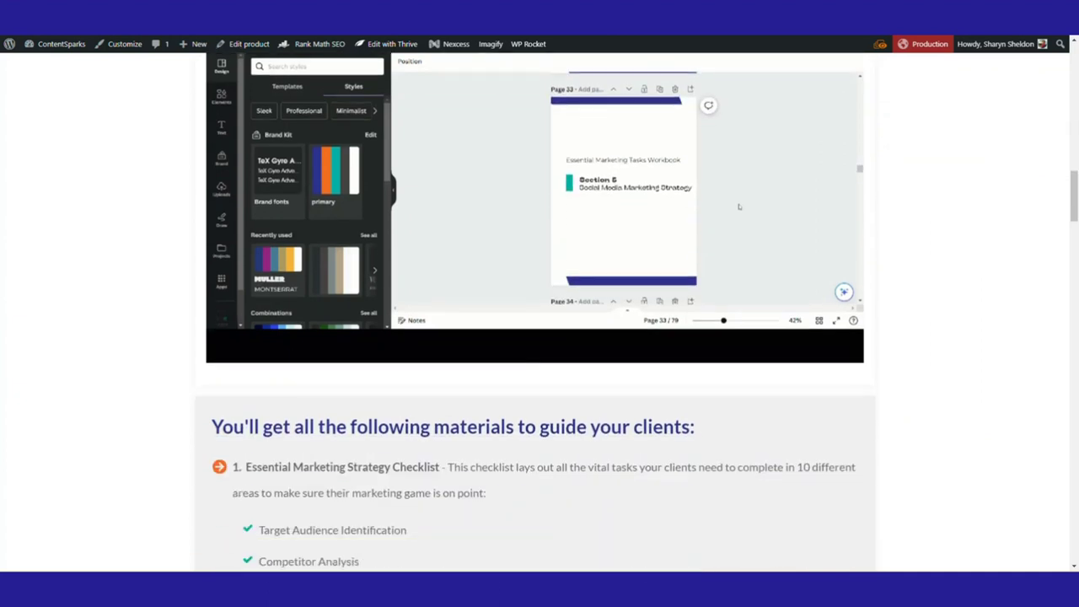
scroll(535, 312, down, 12)
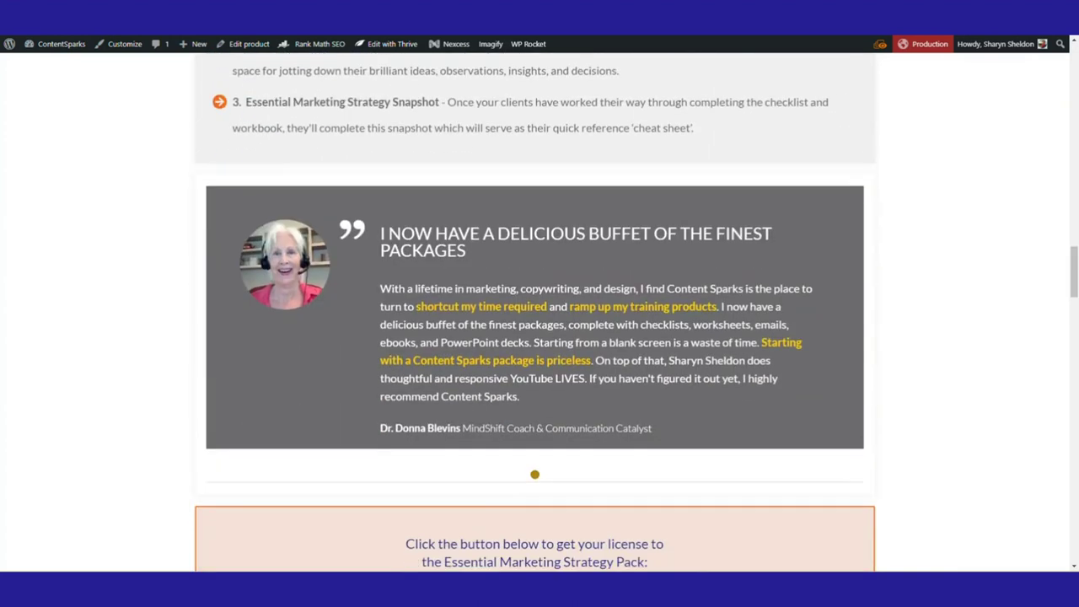
scroll(535, 312, down, 4)
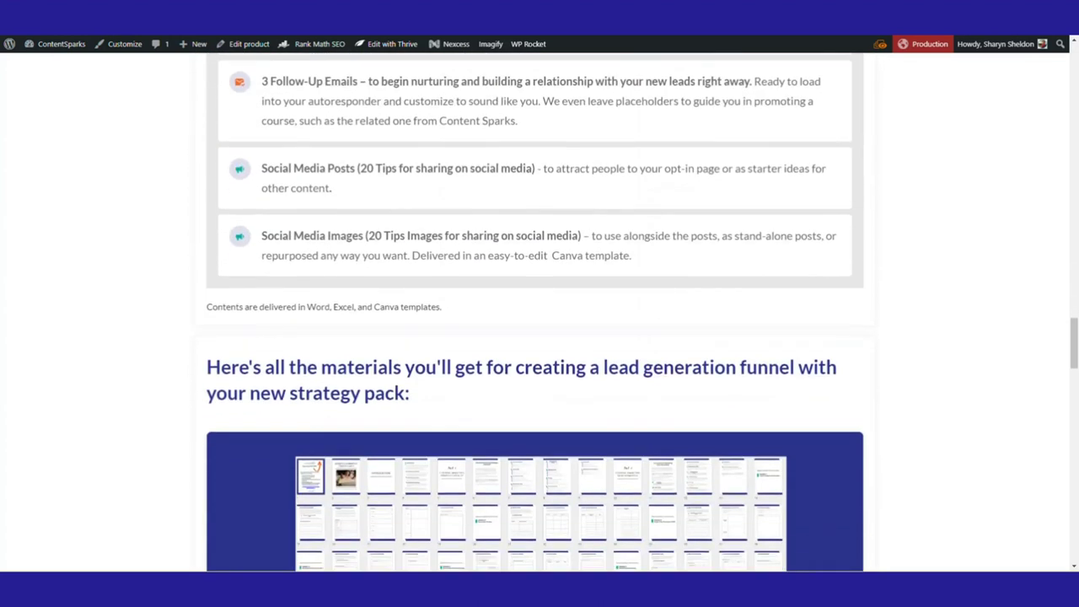
scroll(534, 312, down, 1)
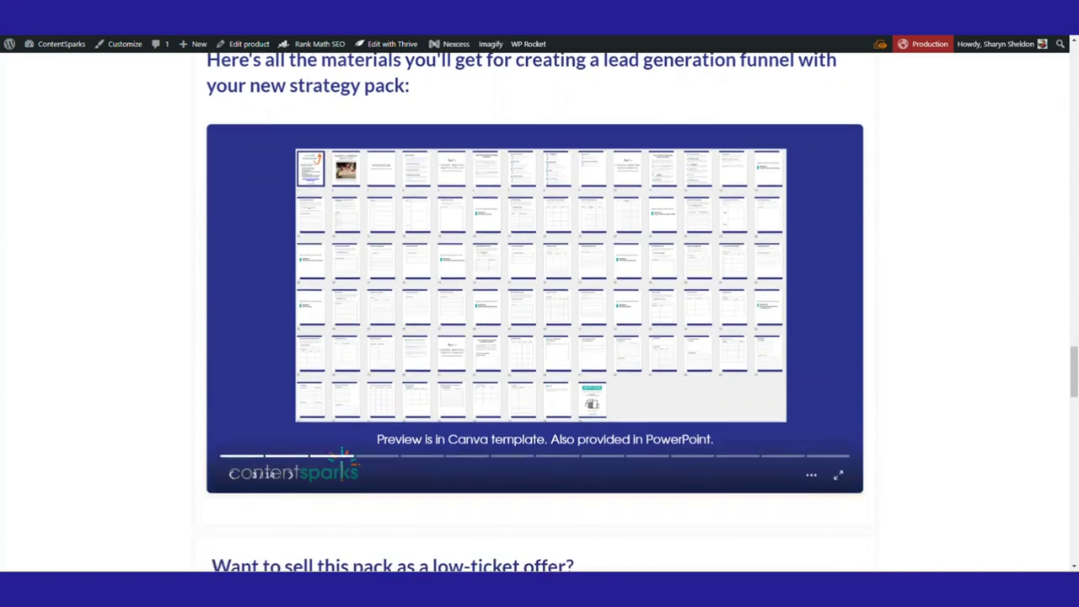
Jump the materials preview to page 13, then open SocialImages_Link&Instructions from the 5_SocialImages folder.
click(783, 456)
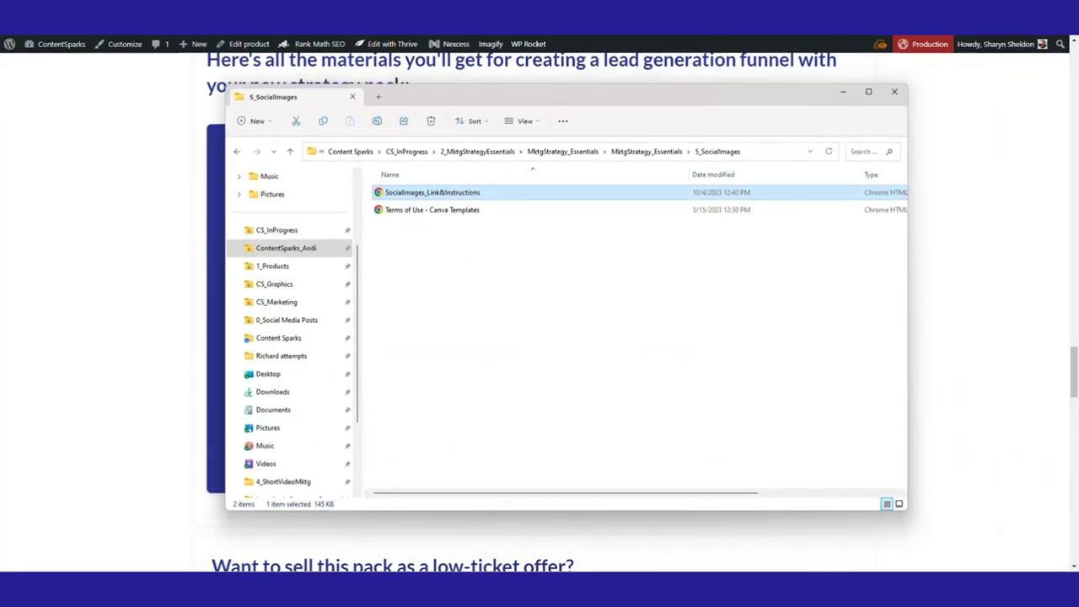
click(647, 151)
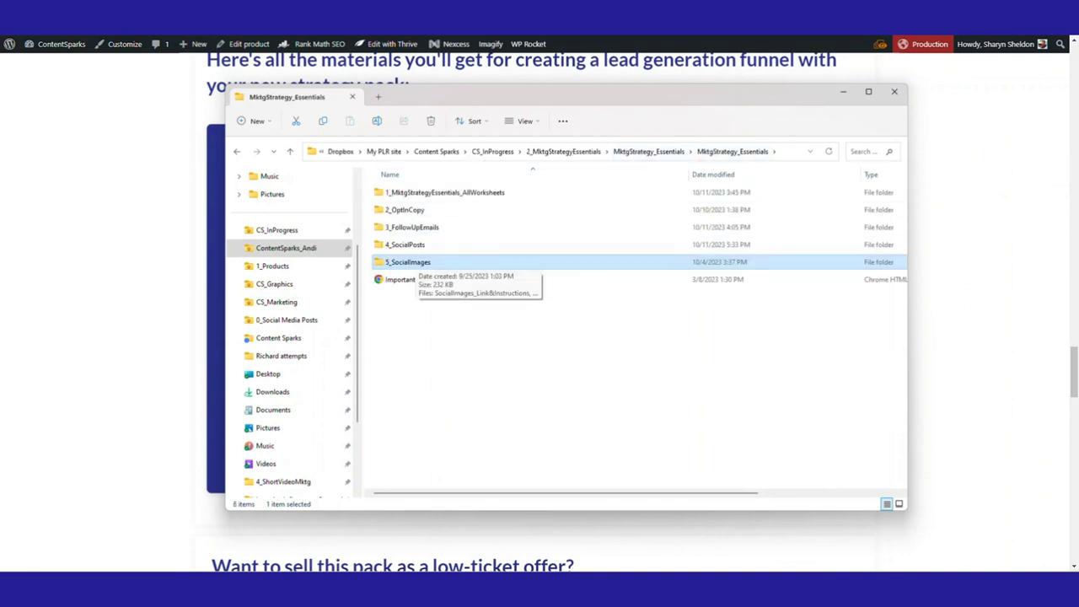
double_click(408, 262)
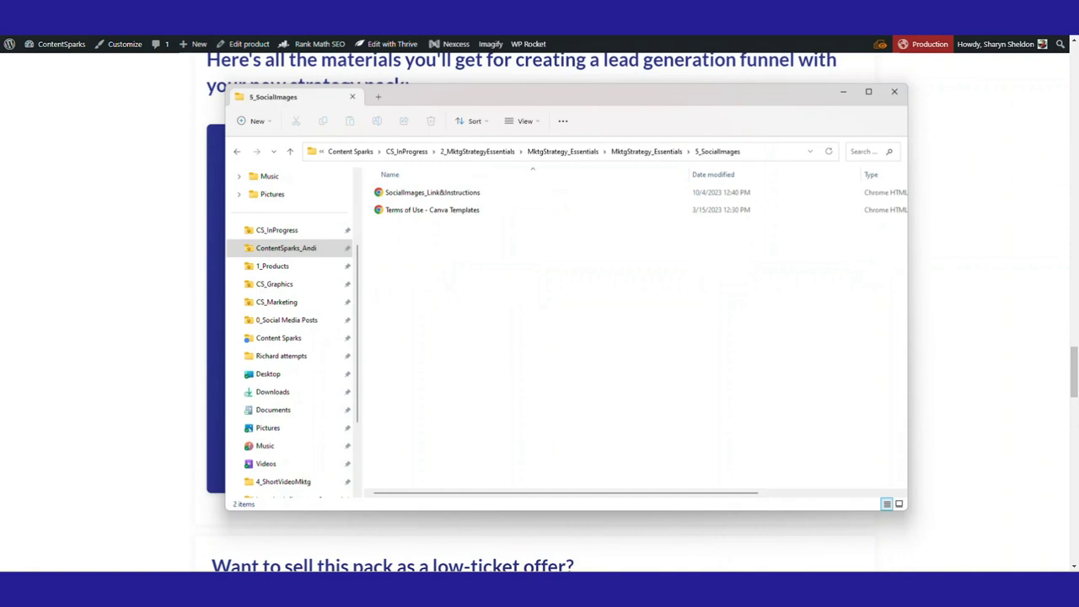
double_click(426, 192)
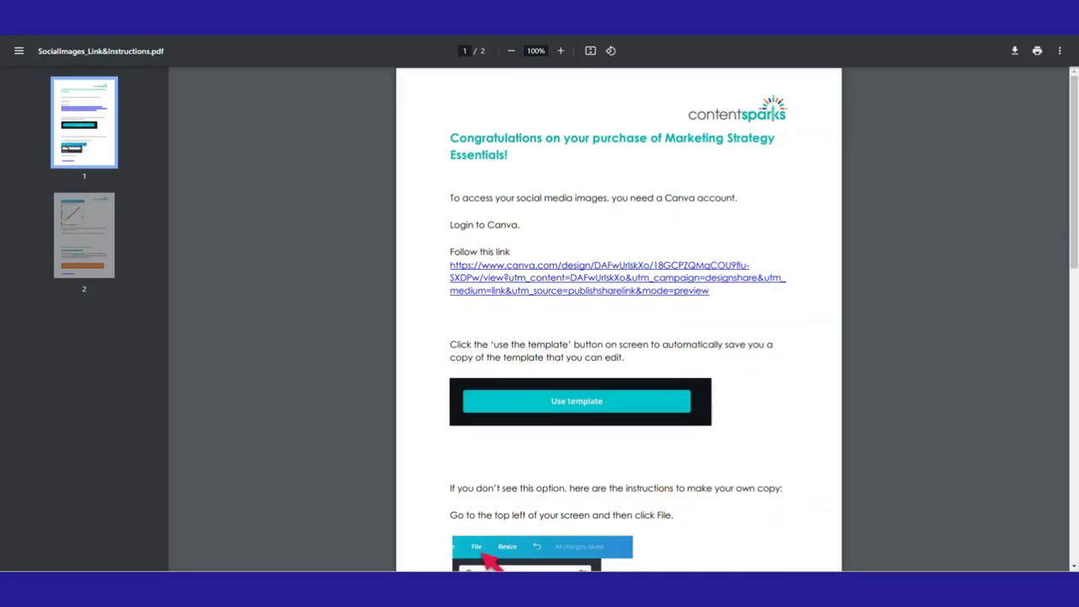
Follow the PDF's canva.com design link to reach the social media template in Canva.
click(590, 278)
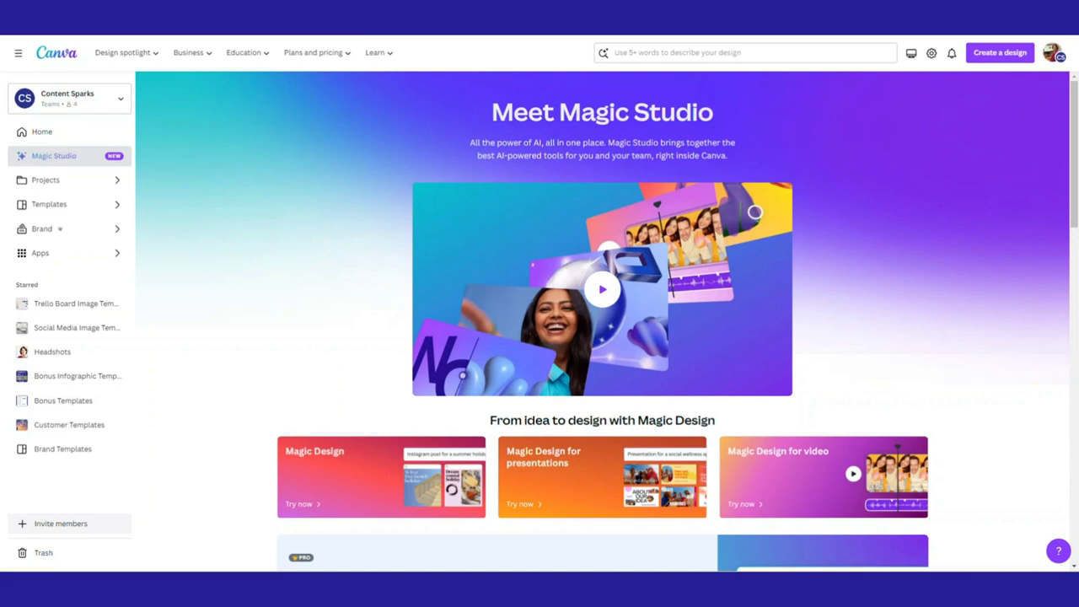
In the copied design, replace page 1's [Your URL Here] placeholder with ContentSparks.com/KnowLikeTrust.
click(379, 52)
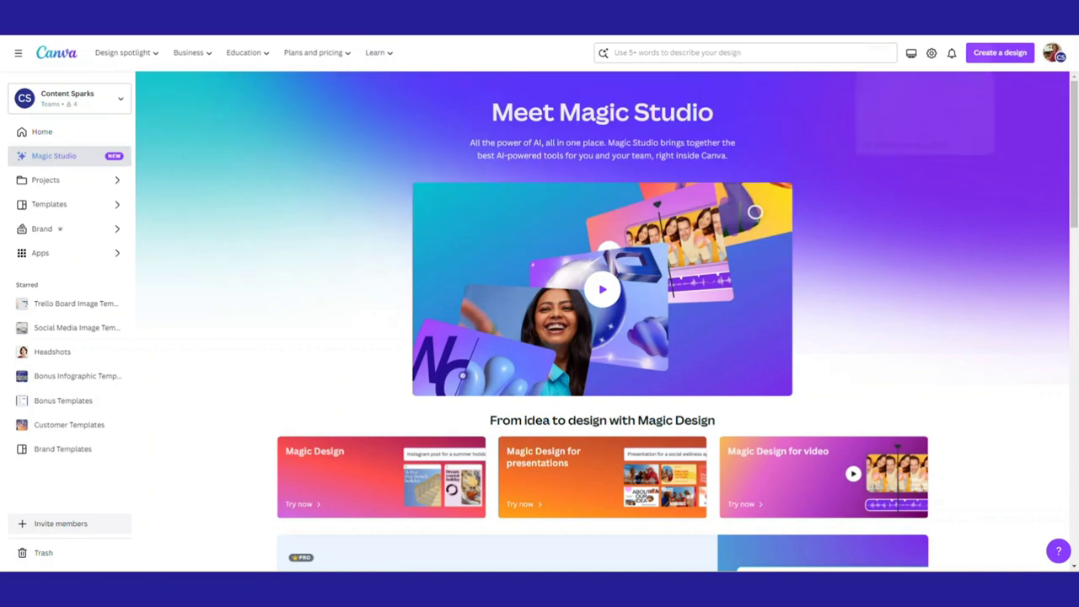
click(911, 31)
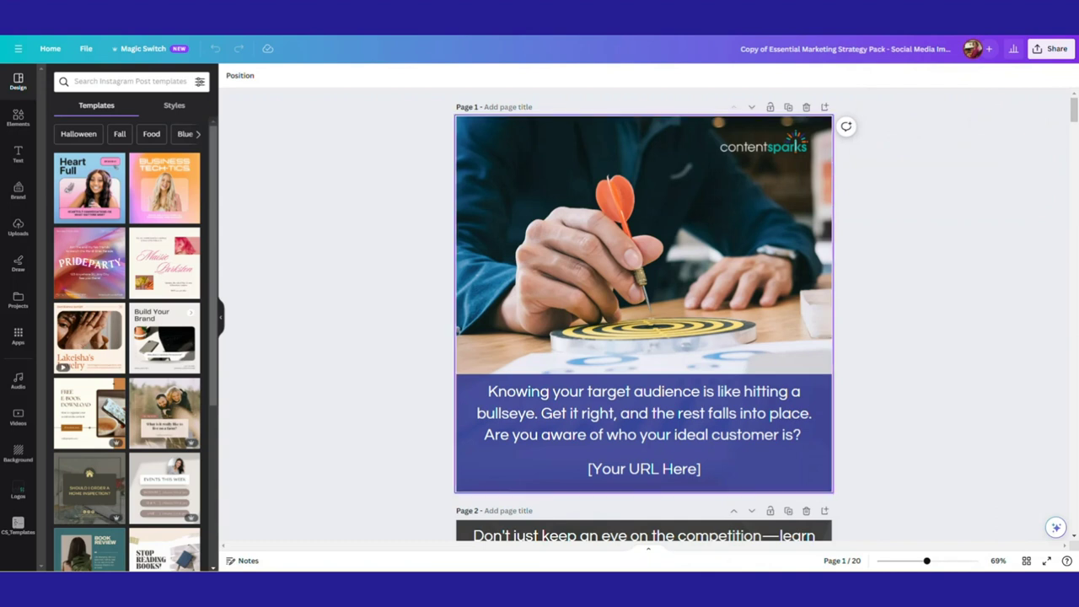
click(645, 469)
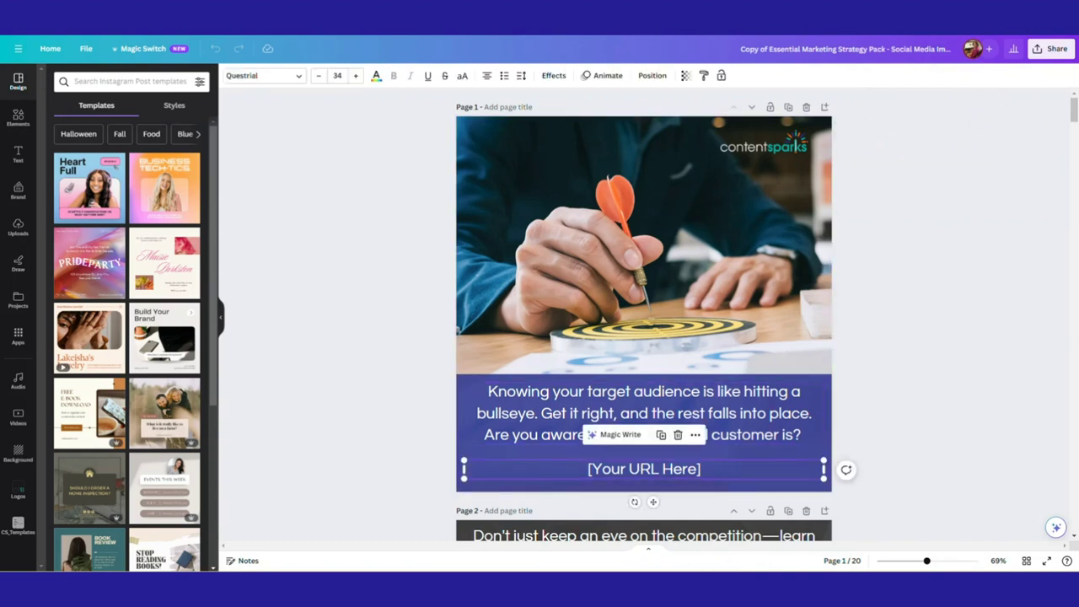
click(817, 472)
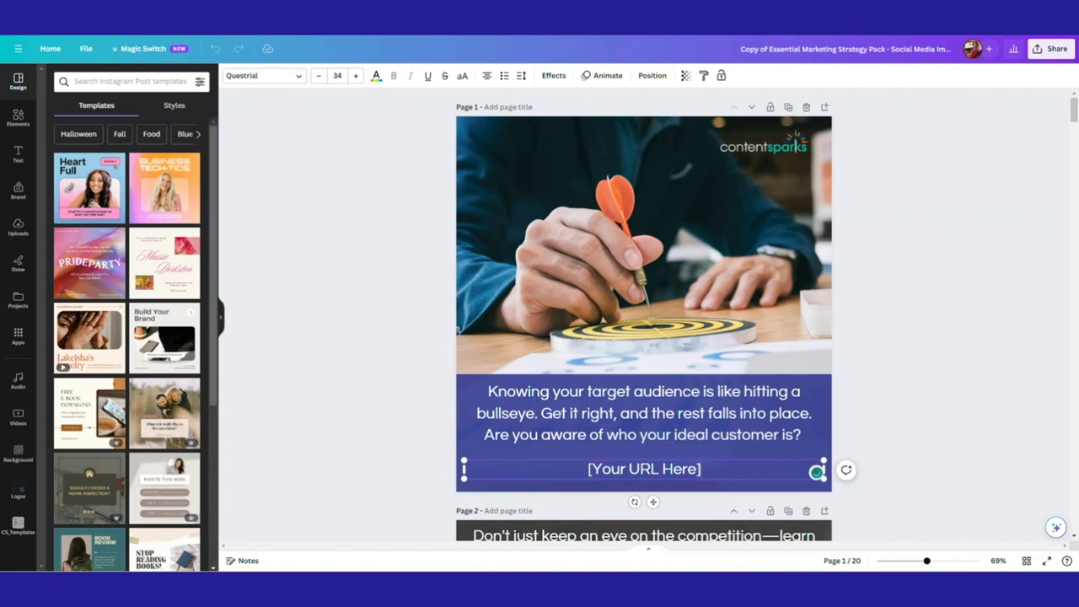
key(shift+Left)
key(shift+Left)
key(shift+Left)
key(shift+Left)
key(shift+Left)
key(shift+Left)
key(shift+Left)
key(shift+Left)
key(shift+Left)
key(shift+Left)
key(shift+Left)
key(shift+Left)
key(shift+Left)
key(shift+Left)
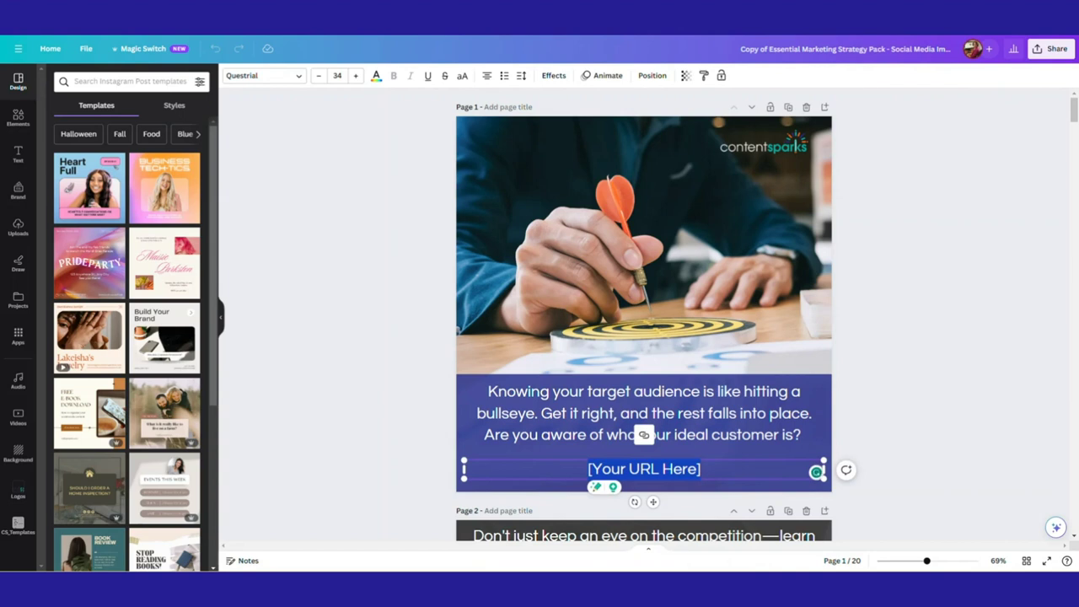
text(Content)
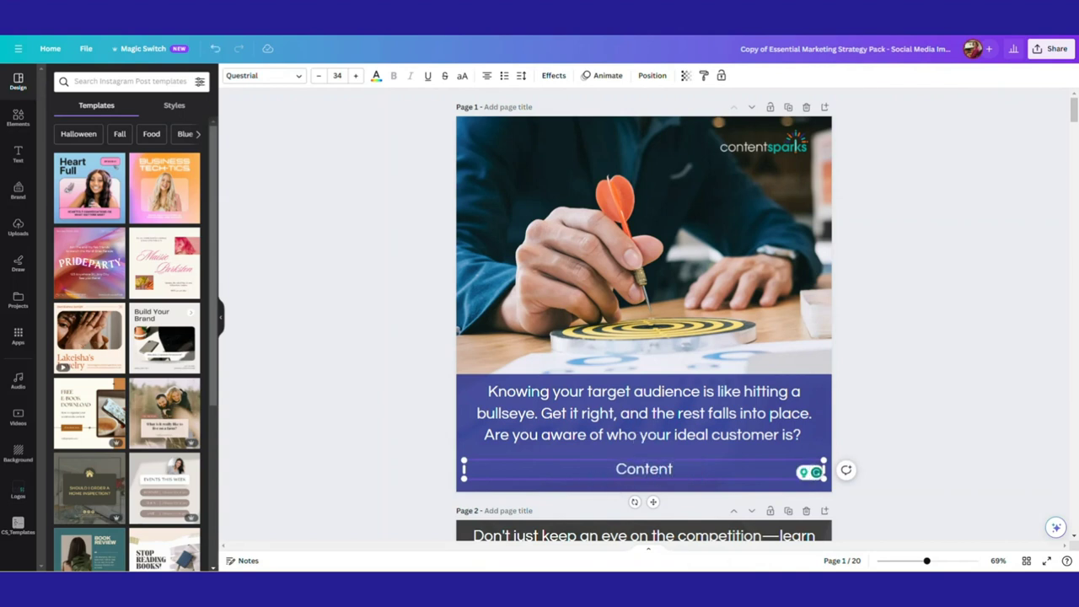
text(Sparks.com)
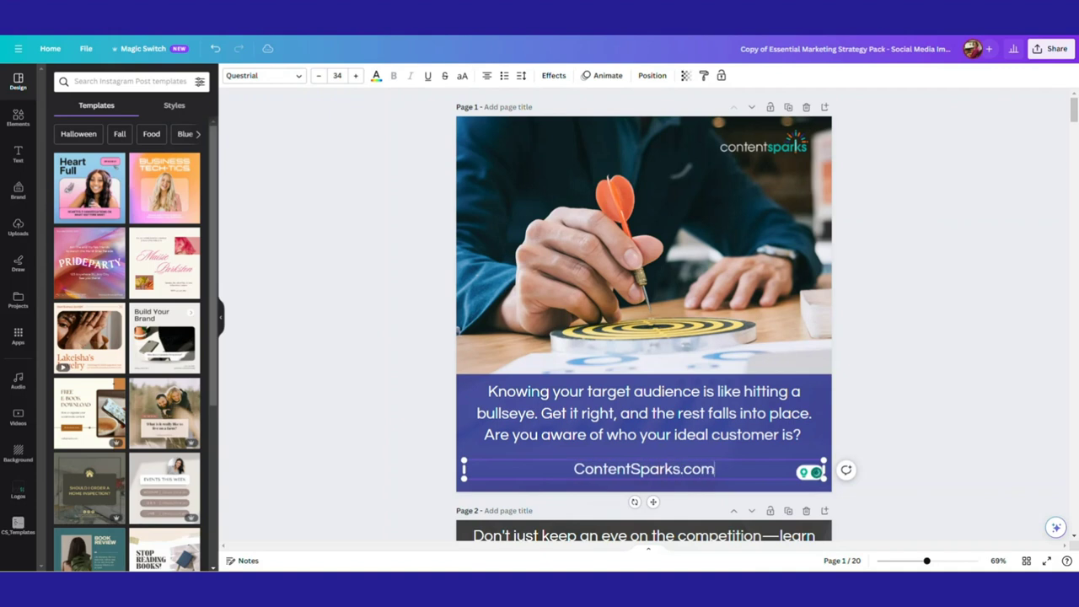
text(/)
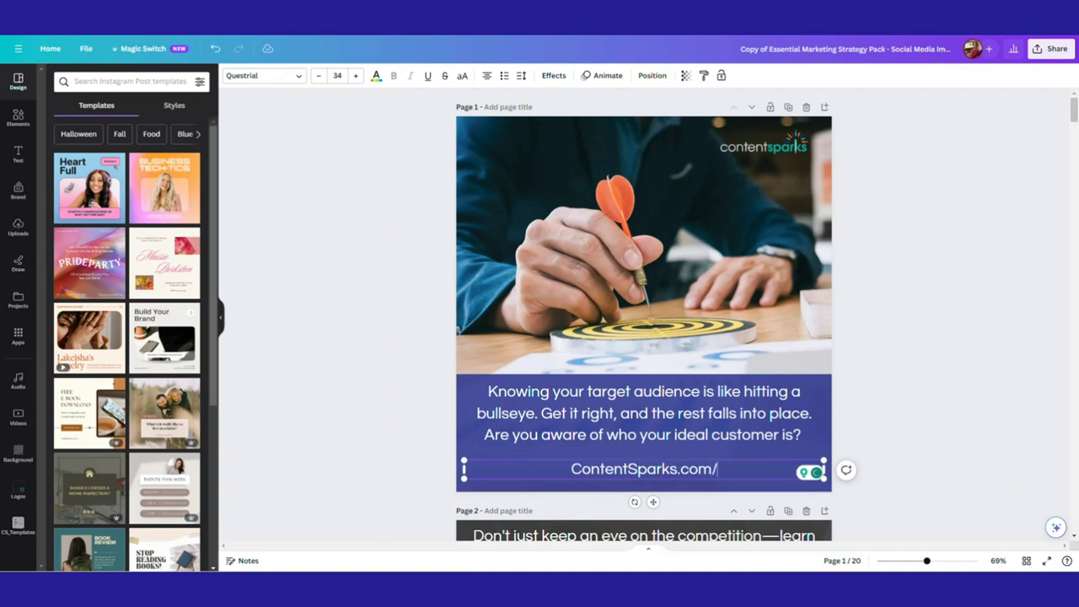
text(KnowLi)
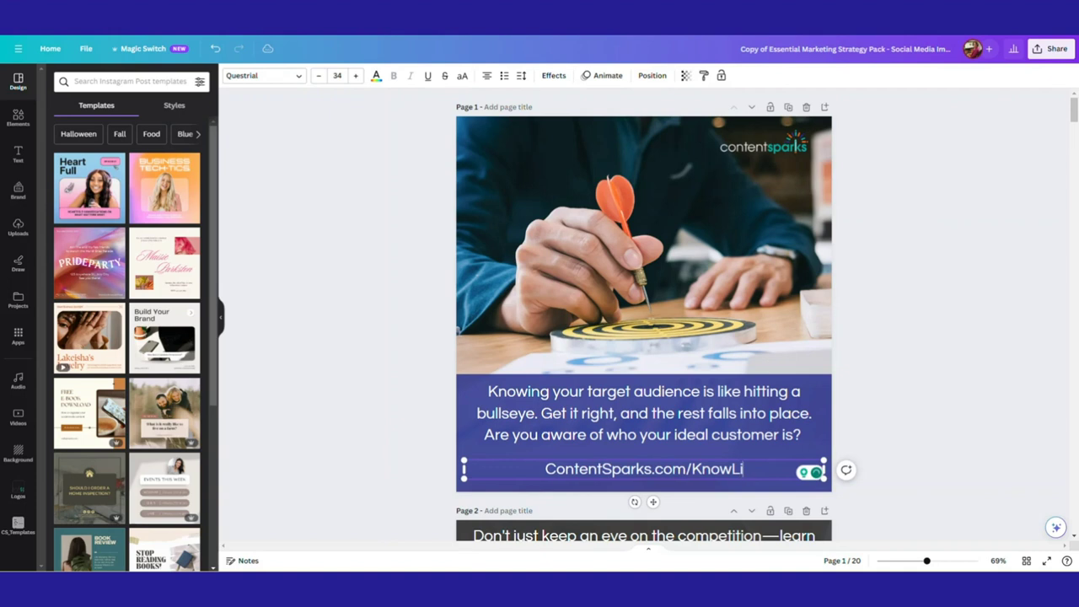
text(keTrust)
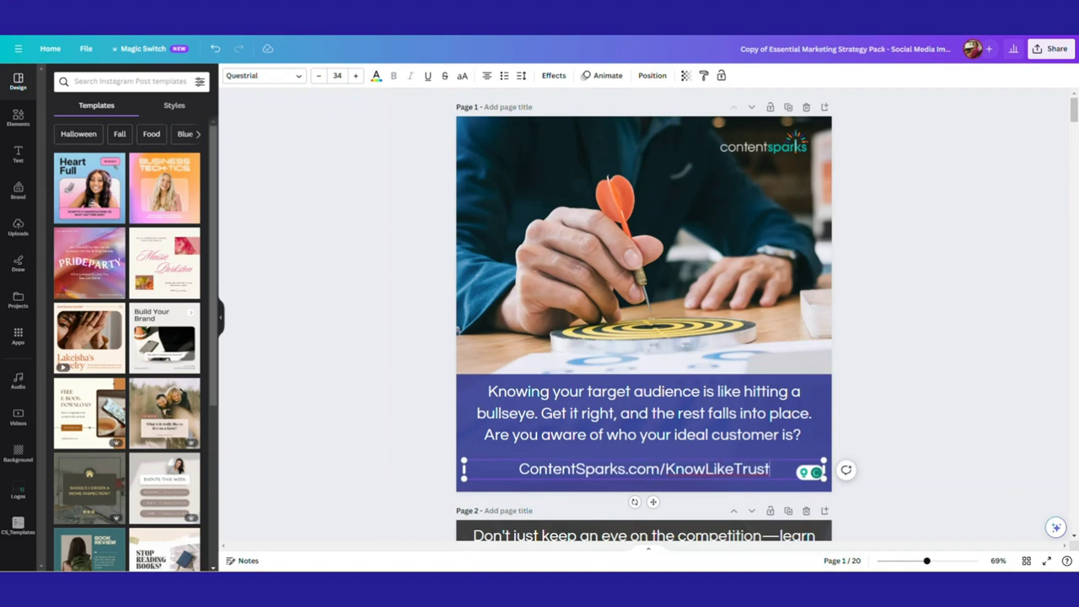
key(Escape)
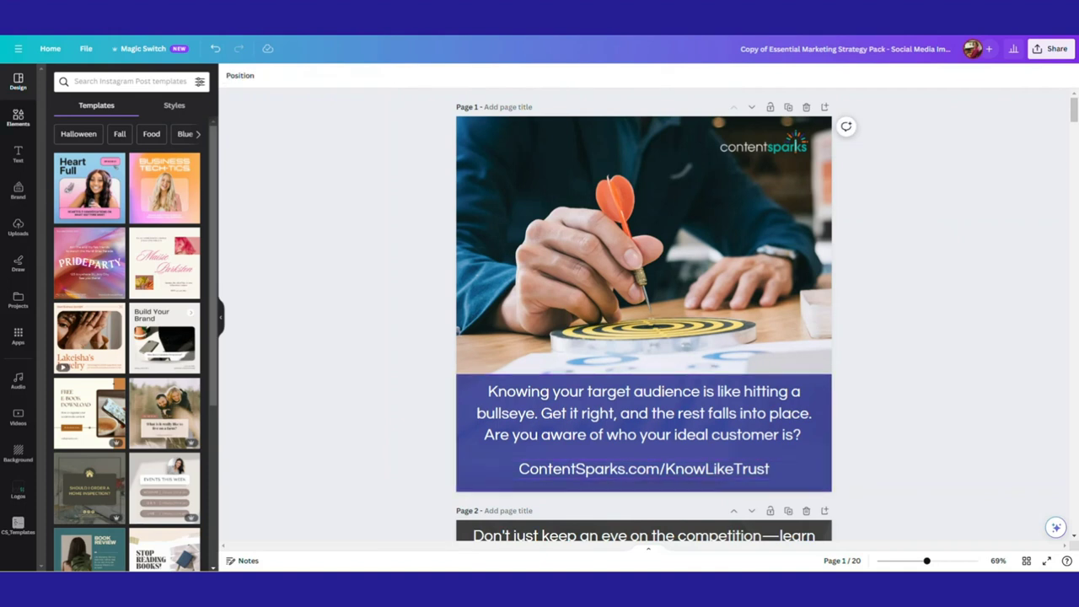
click(18, 118)
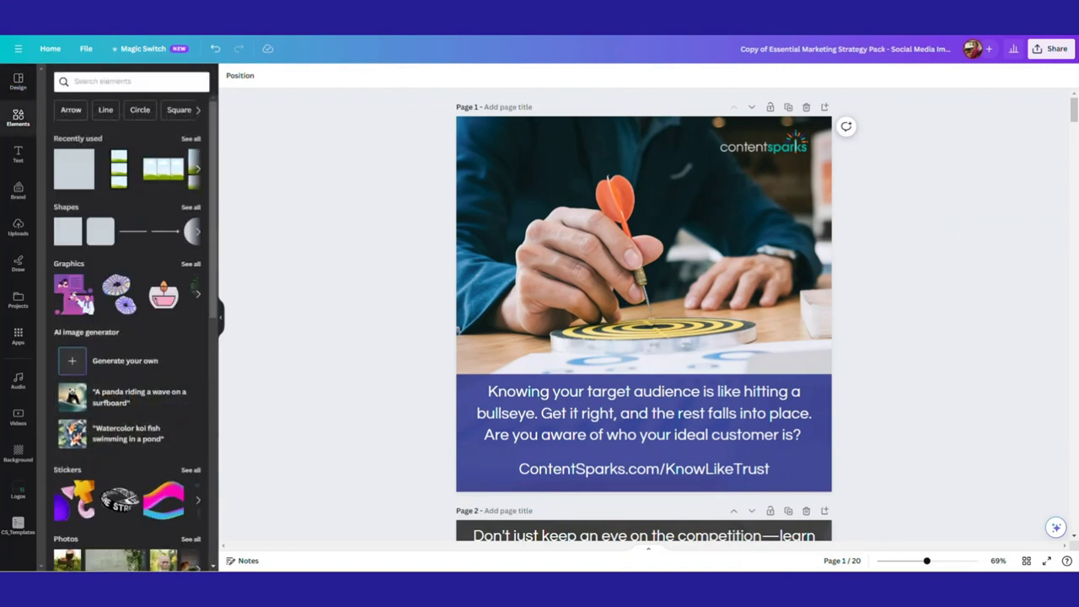
Make the page 1 URL text brand teal and add a dark blue square to the page.
click(644, 469)
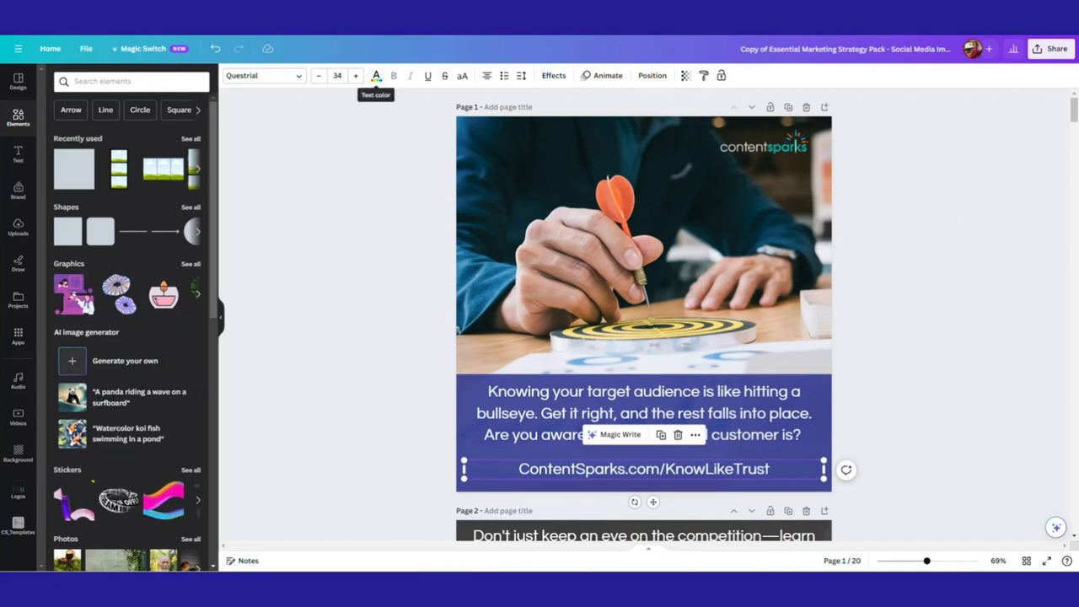
click(376, 75)
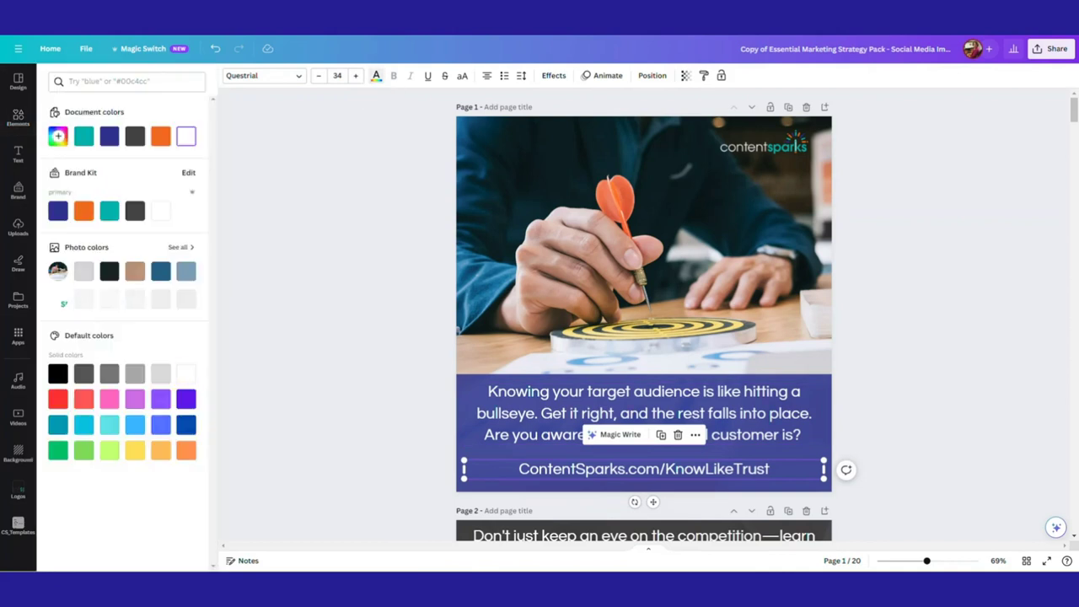
click(110, 210)
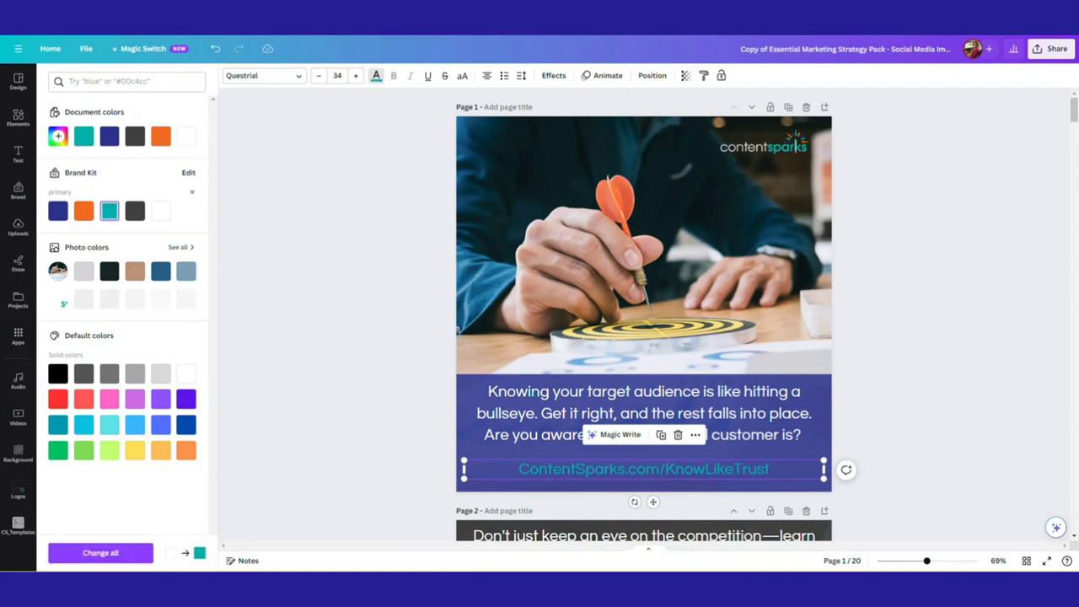
click(377, 75)
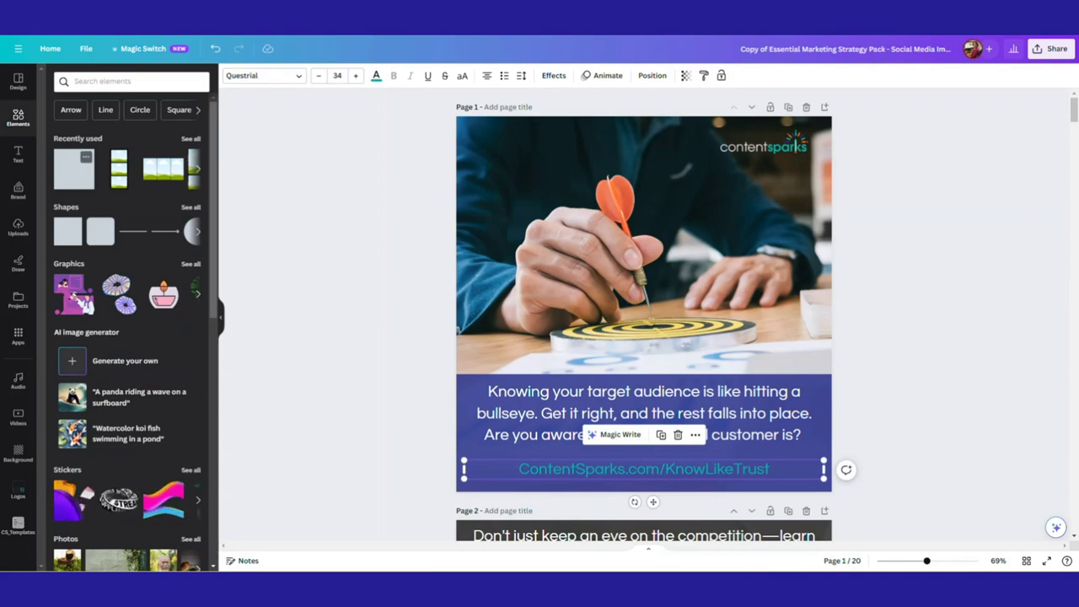
click(75, 169)
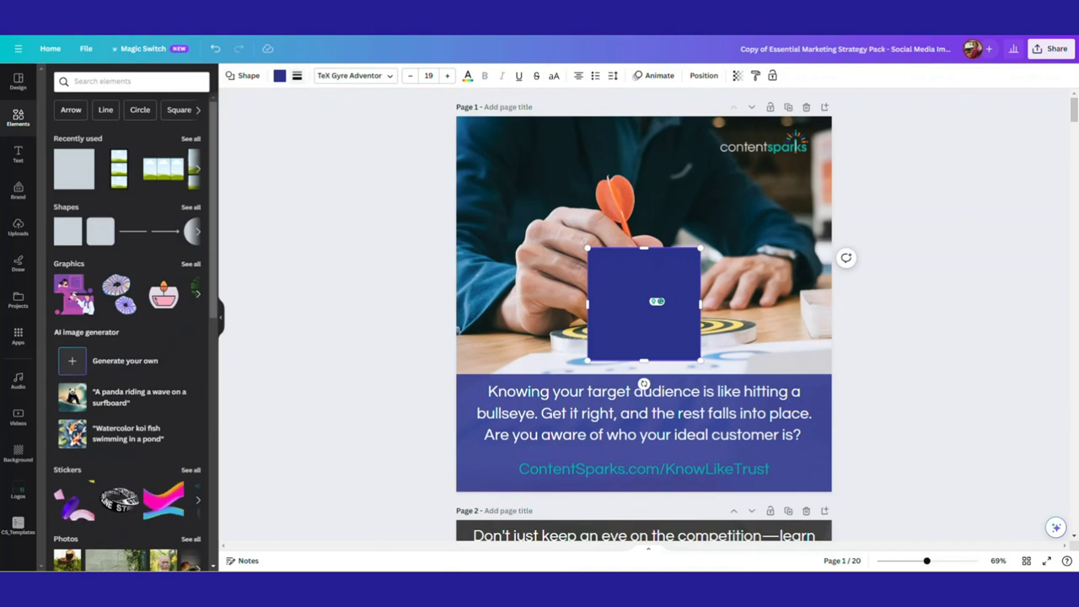
Turn the square white, stretch it into a page-width strip behind the URL, and nudge the URL down.
click(279, 76)
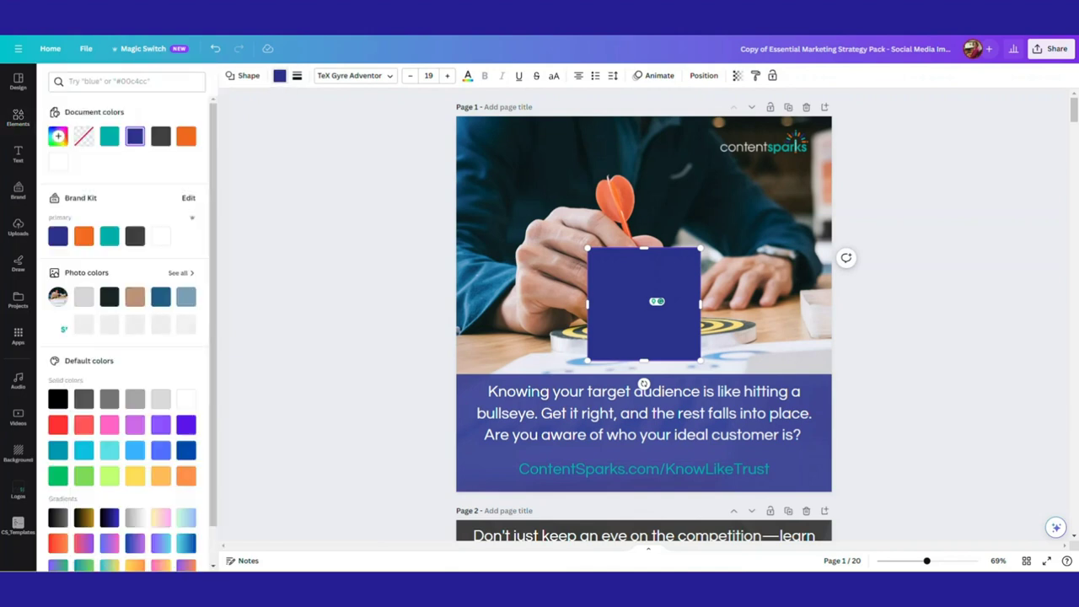
click(160, 236)
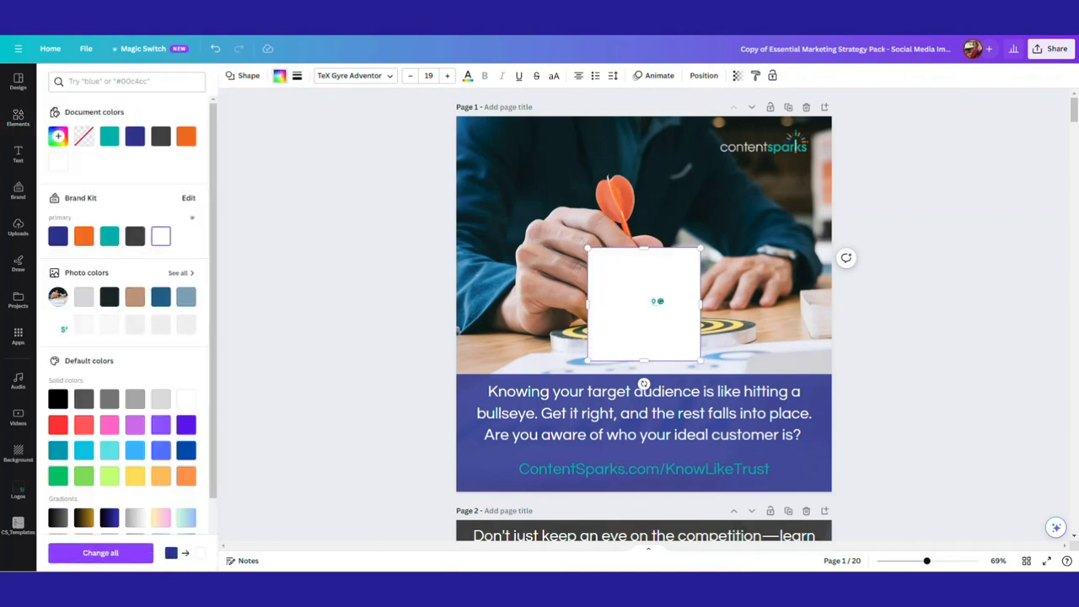
drag(659, 301, 526, 432)
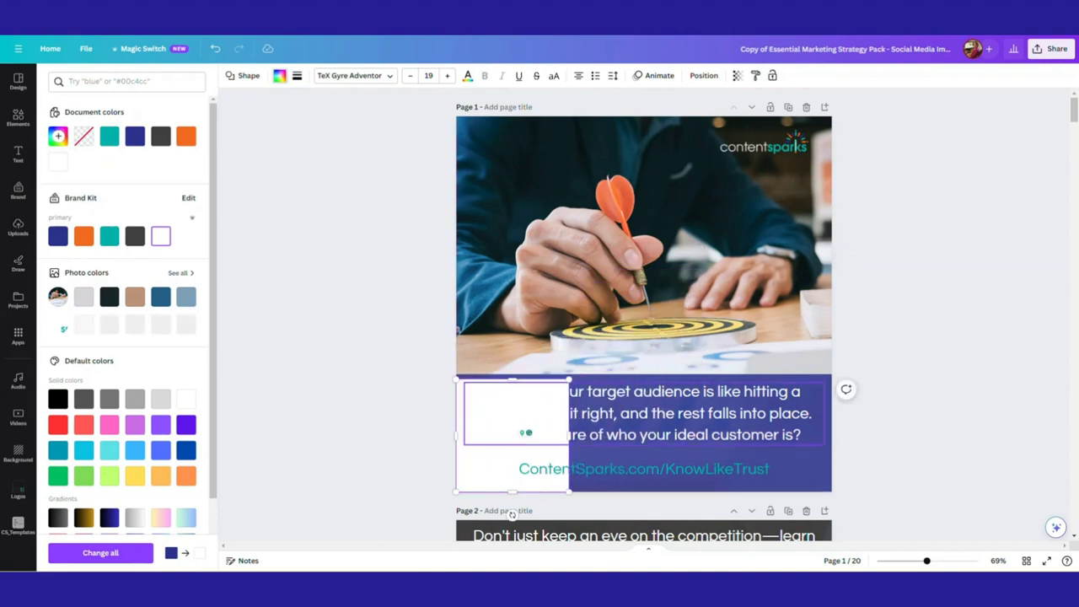
drag(512, 378, 512, 455)
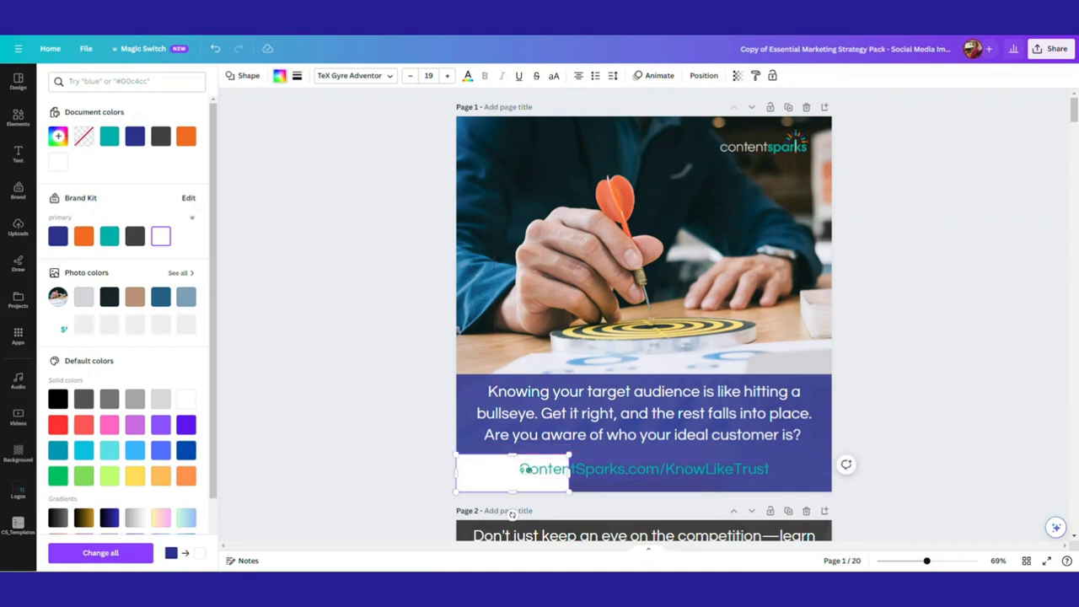
drag(570, 473, 832, 473)
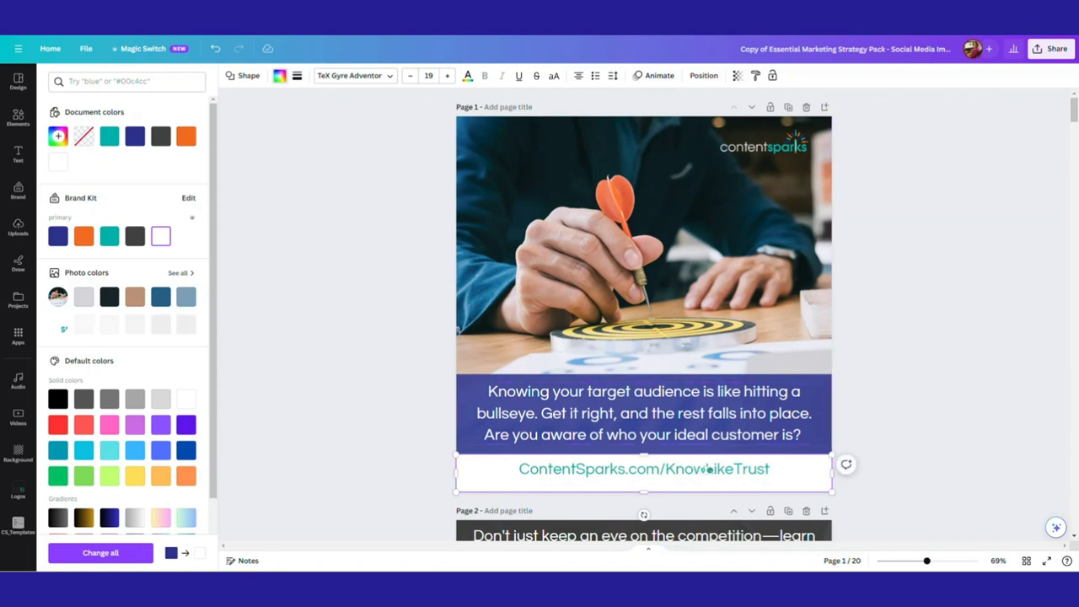
click(706, 469)
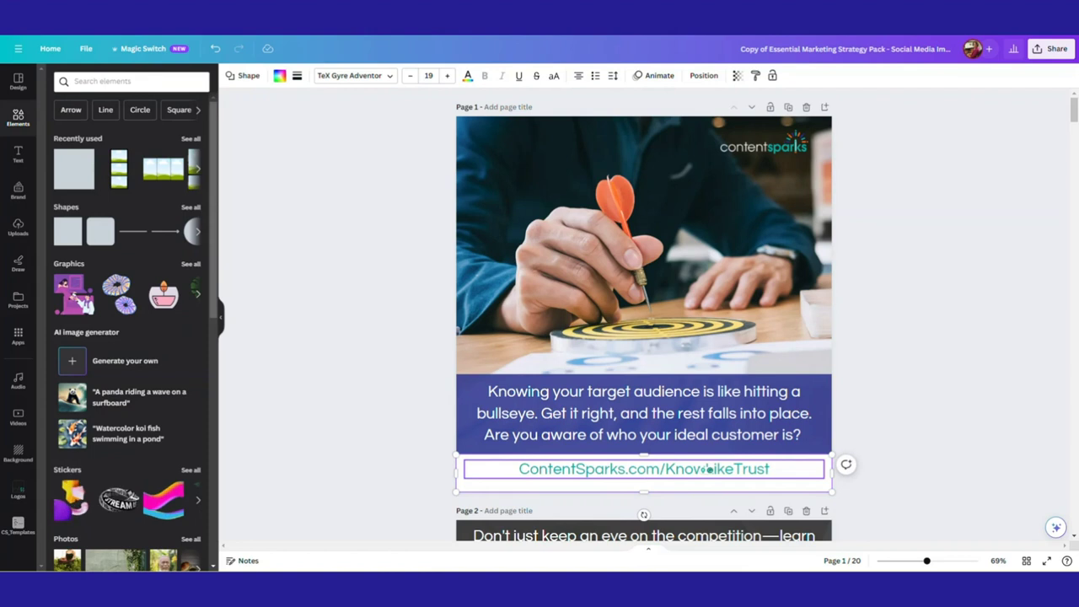
click(707, 469)
drag(707, 469, 707, 472)
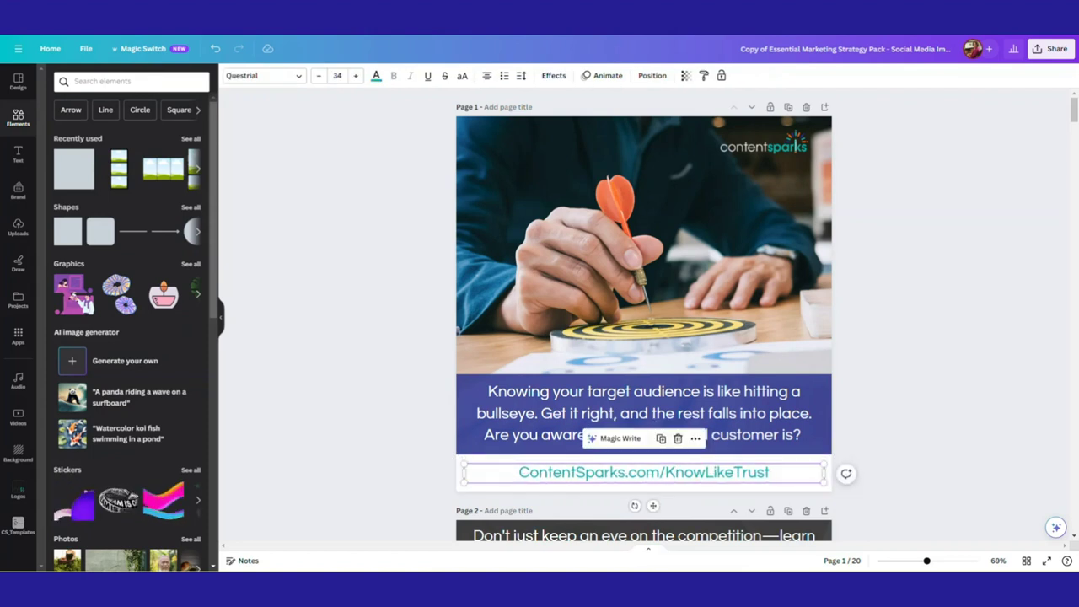
key(Escape)
Delete page 2's [Your URL Here] placeholder, move its caption down, and enlarge it to size 36.
scroll(645, 315, down, 5)
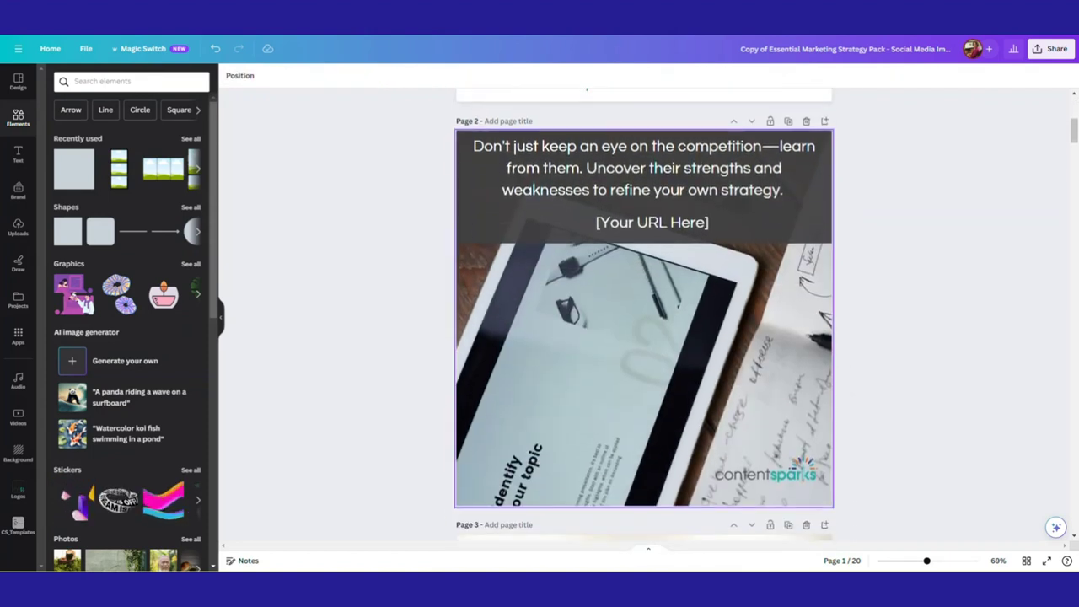
click(652, 220)
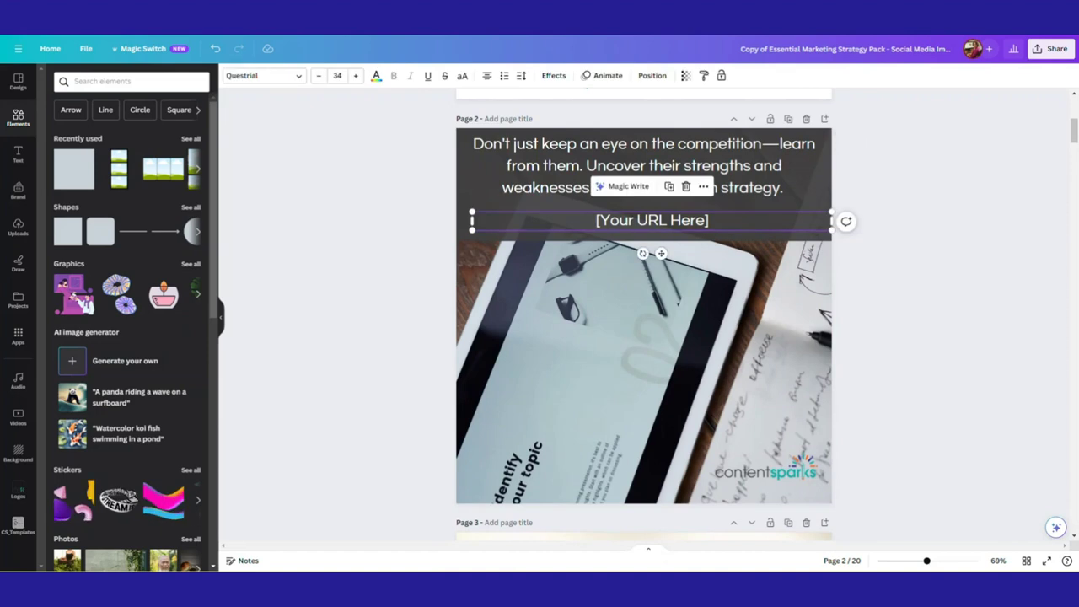
key(Delete)
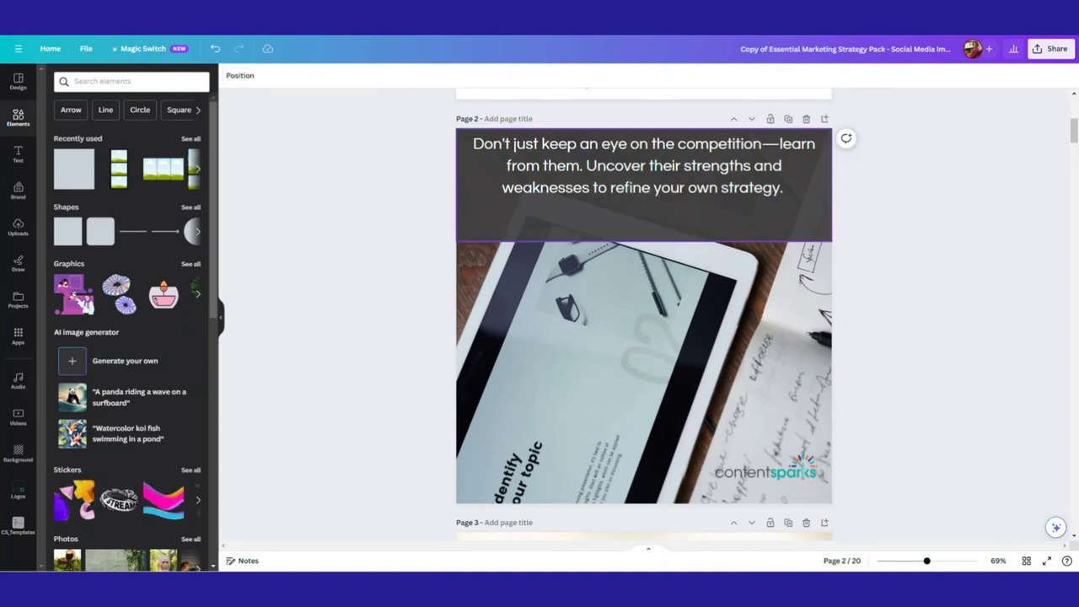
drag(644, 165, 645, 180)
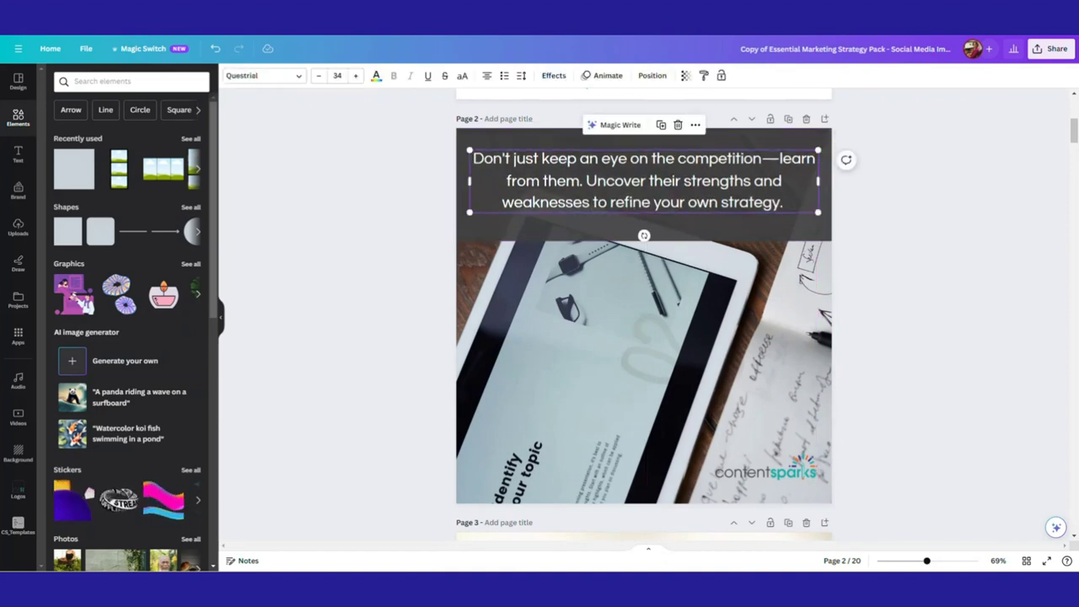
click(355, 75)
click(355, 75)
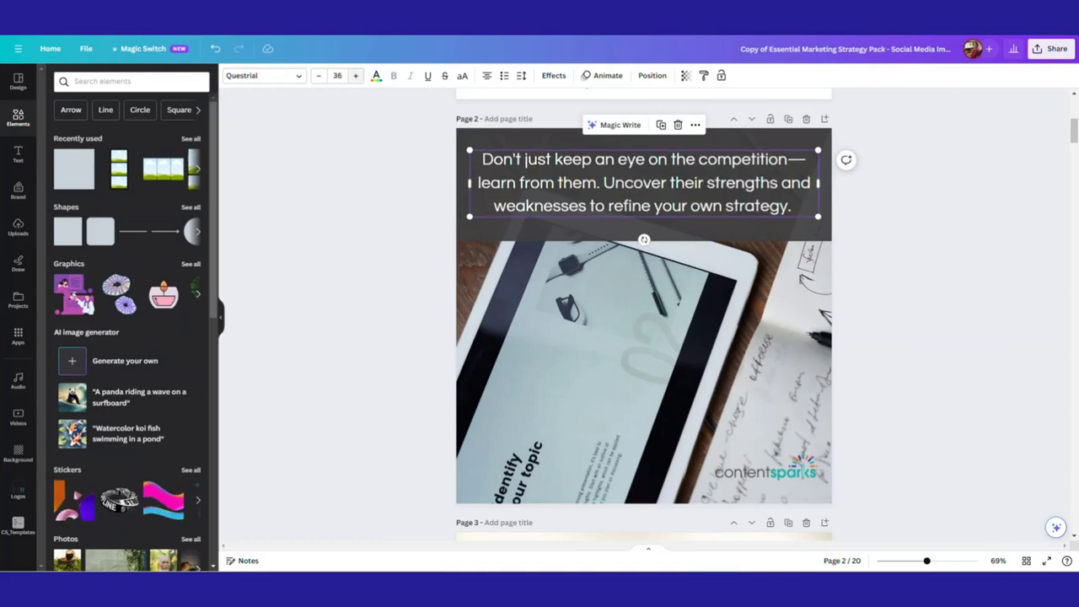
Delete page 3's placeholder, recentre its caption at size 36, then open Magic Switch.
scroll(644, 314, down, 5)
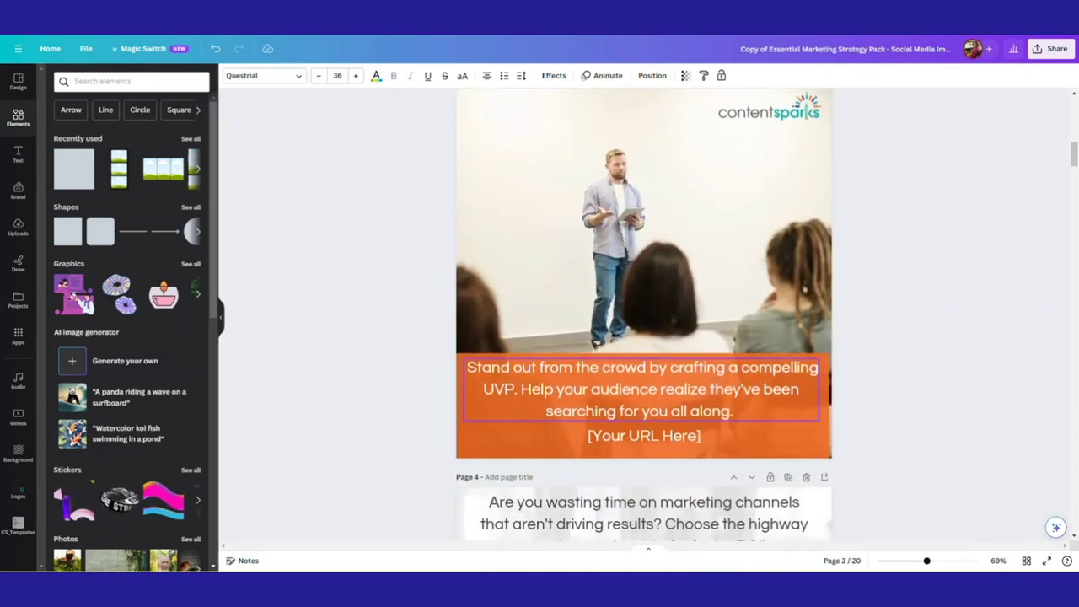
click(645, 435)
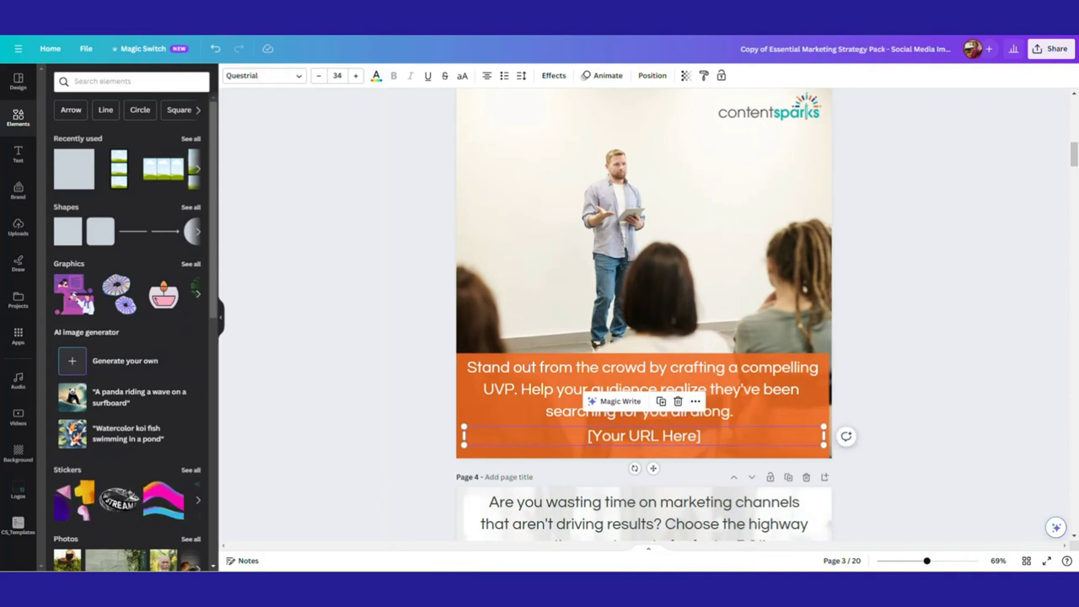
key(Delete)
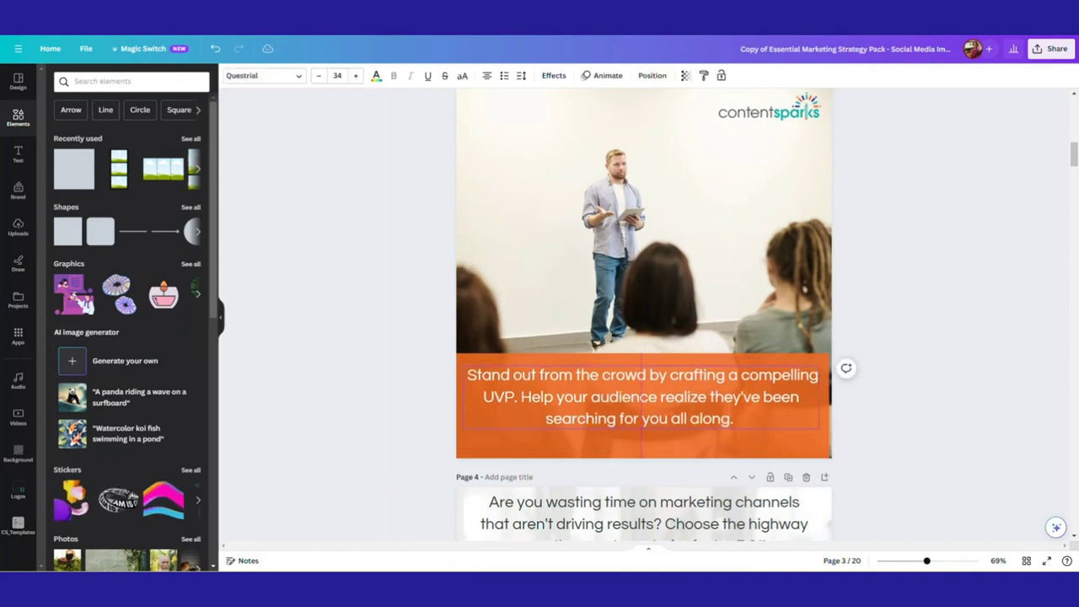
drag(642, 396, 646, 402)
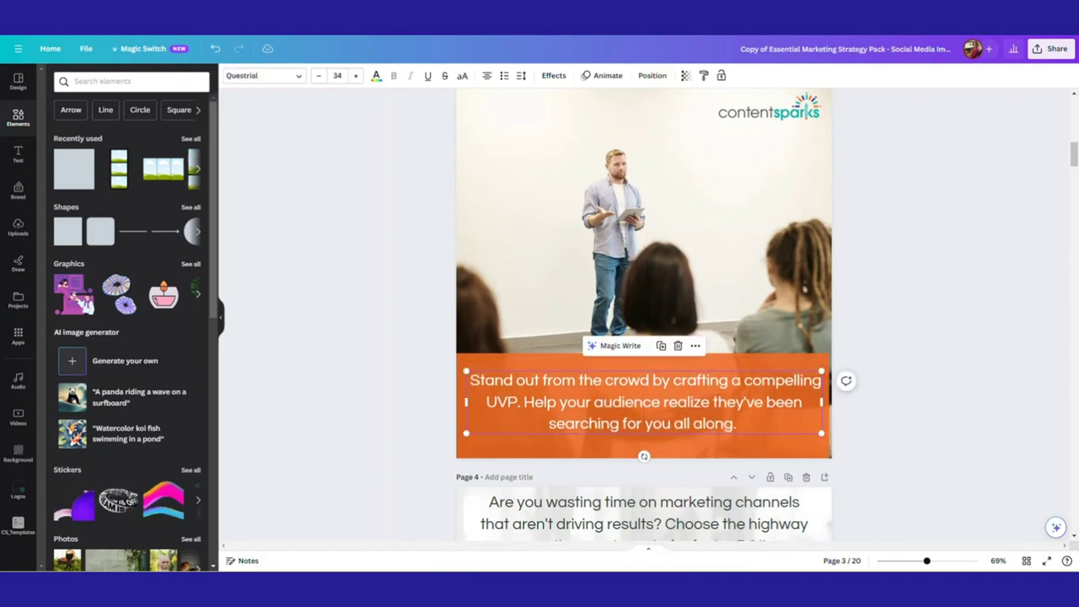
click(355, 75)
click(355, 75)
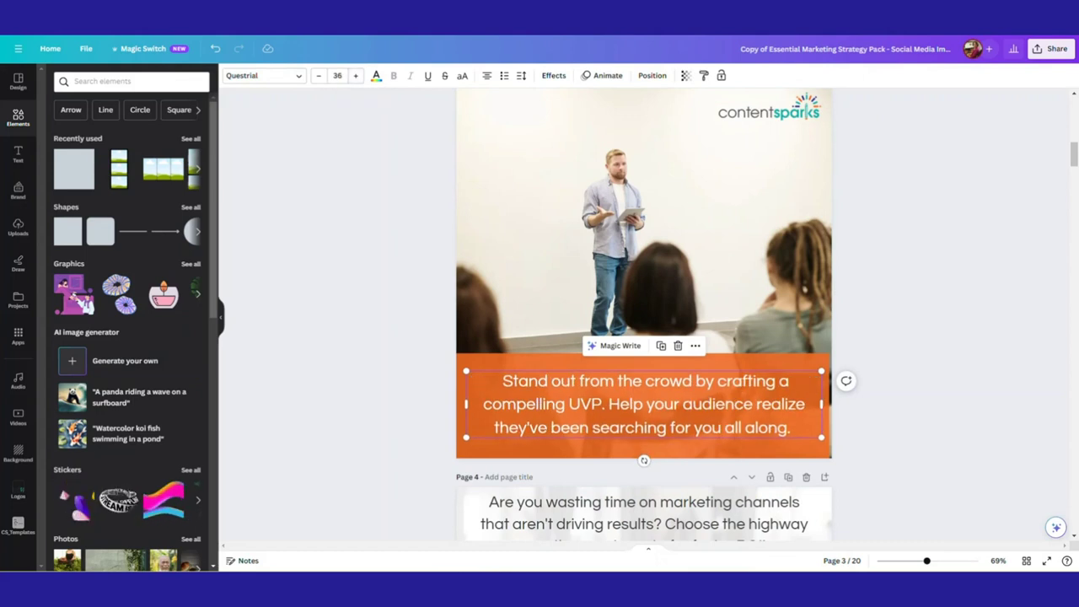
scroll(644, 315, up, 10)
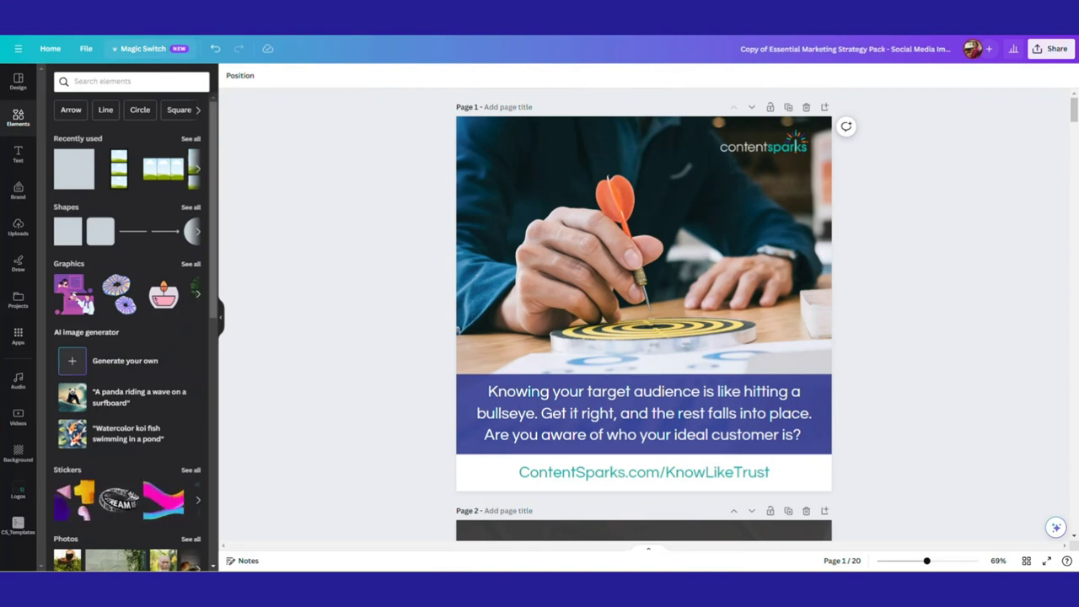
click(143, 48)
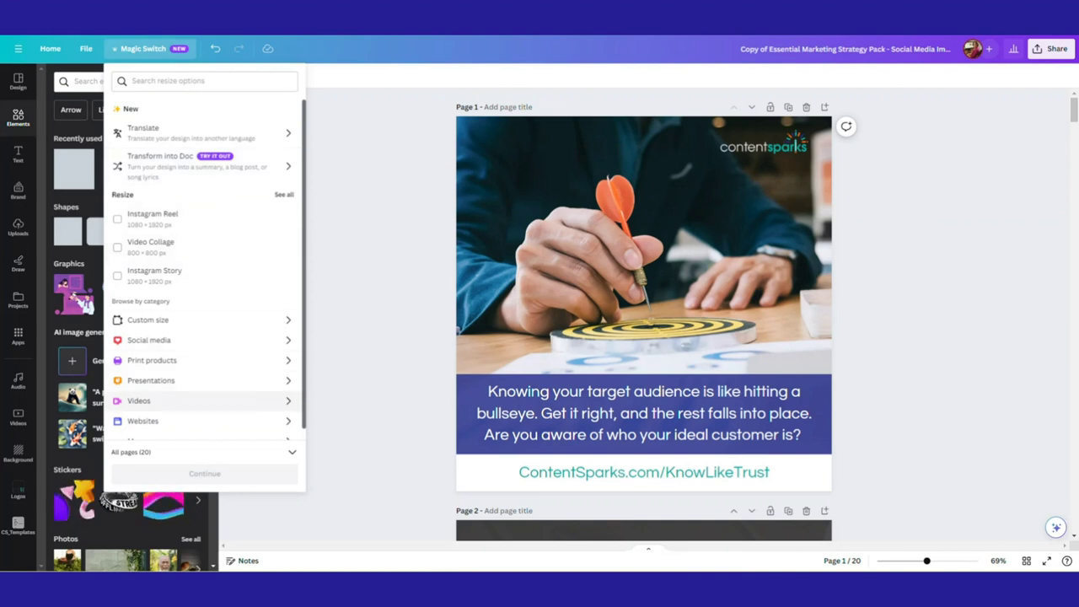
Create a resized copy of the design in the Instagram Reel video format.
click(169, 401)
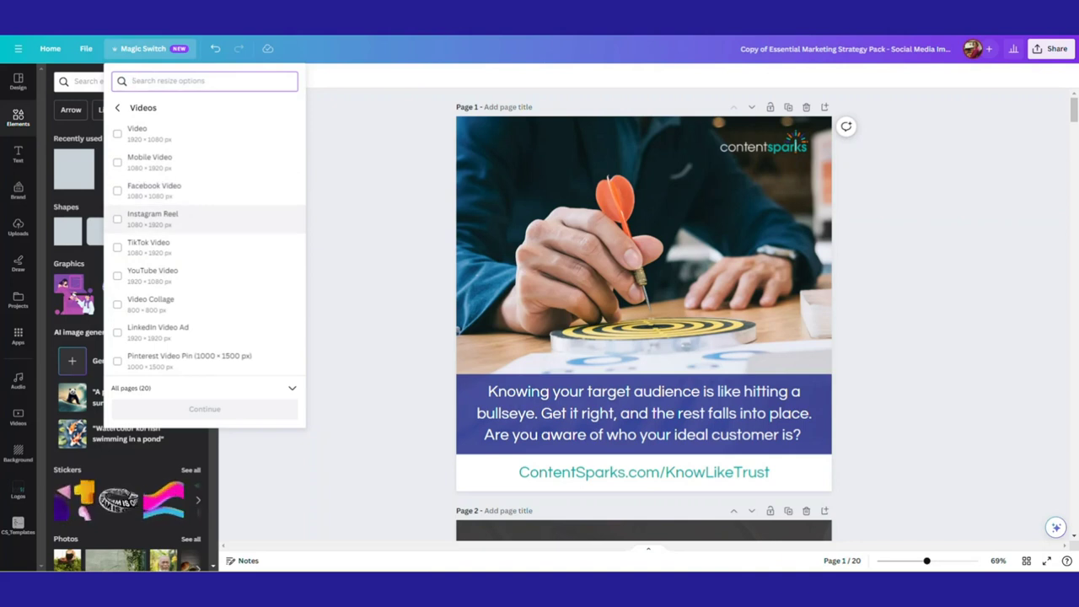
click(152, 218)
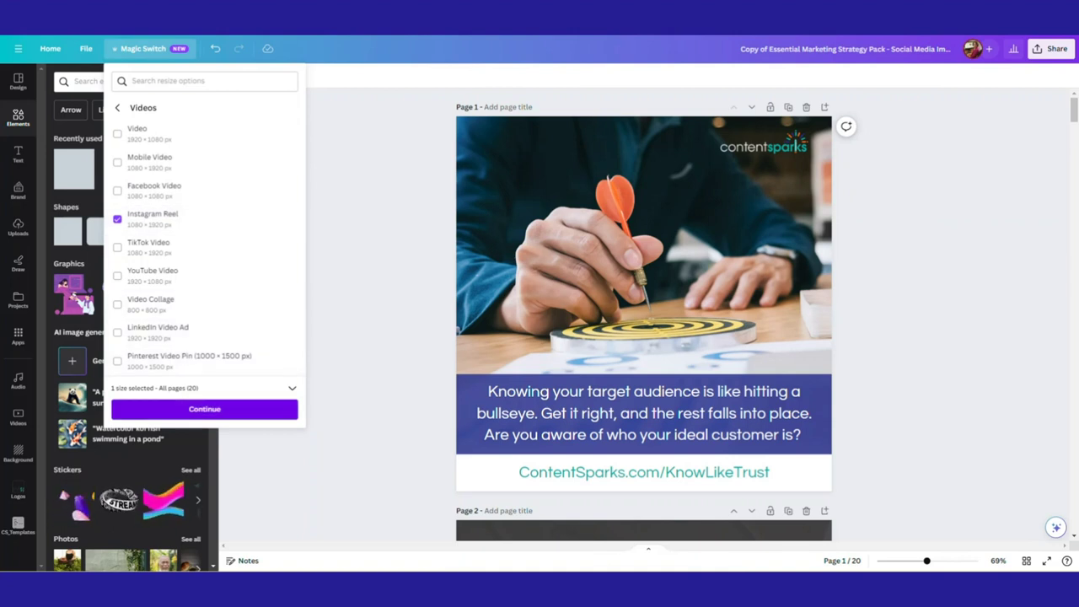
click(204, 409)
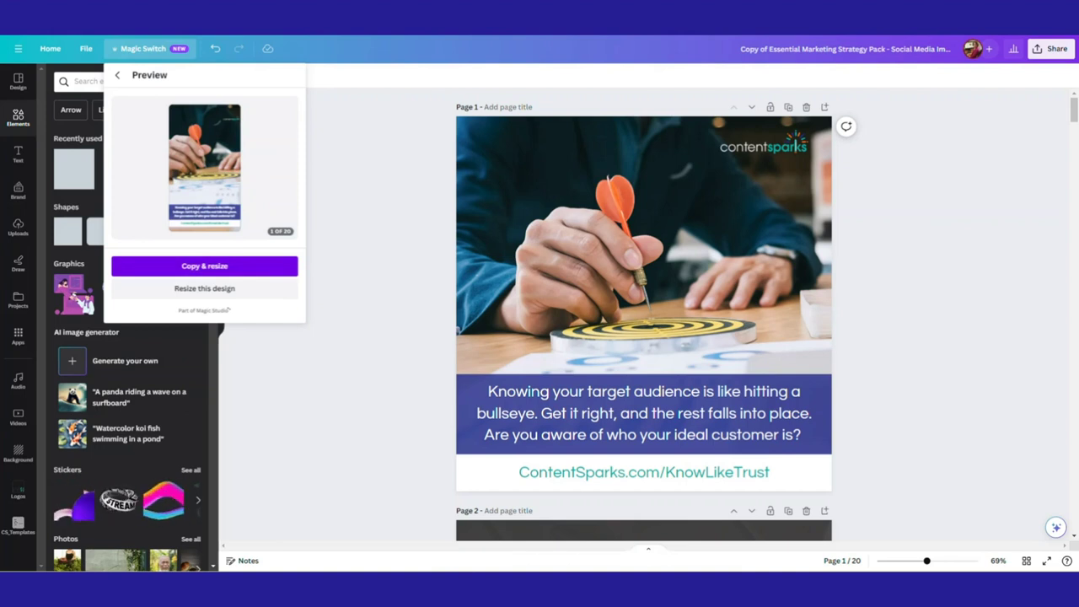
click(204, 266)
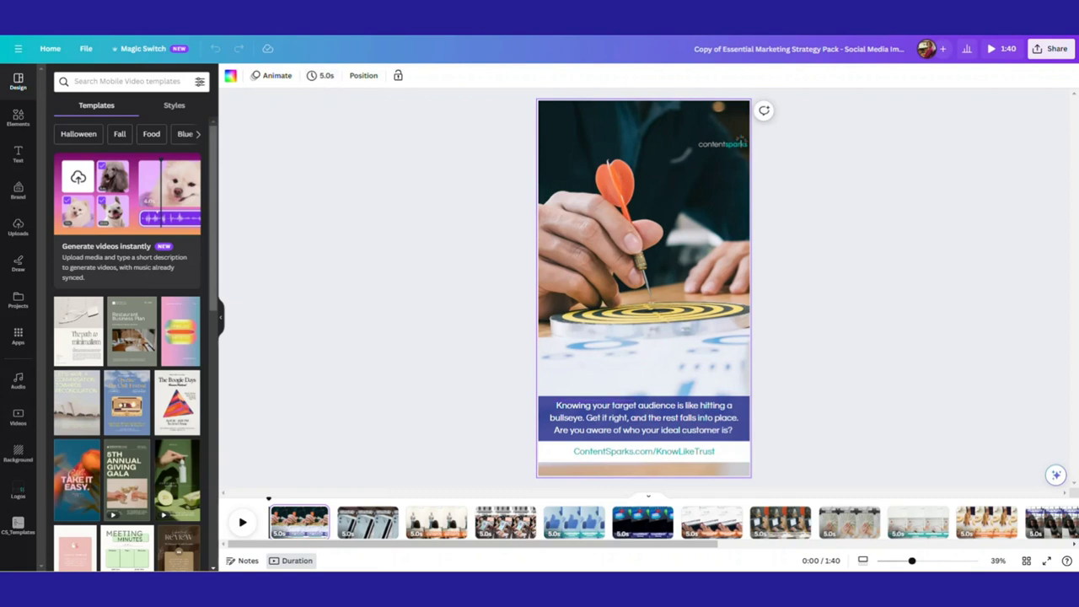
Set the slide duration to 6 seconds.
click(321, 75)
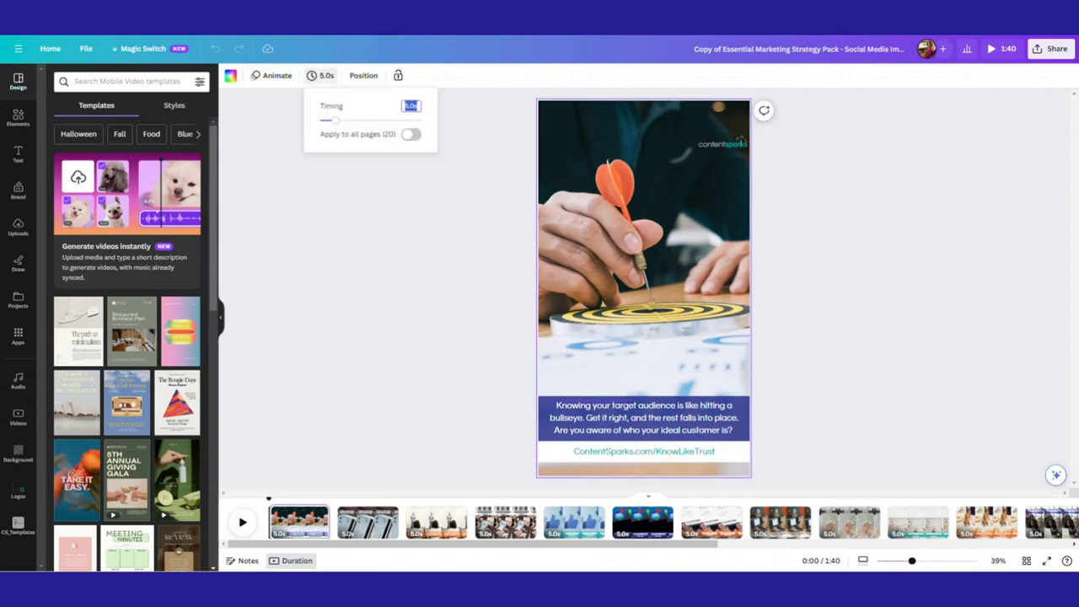
text(6)
key(Escape)
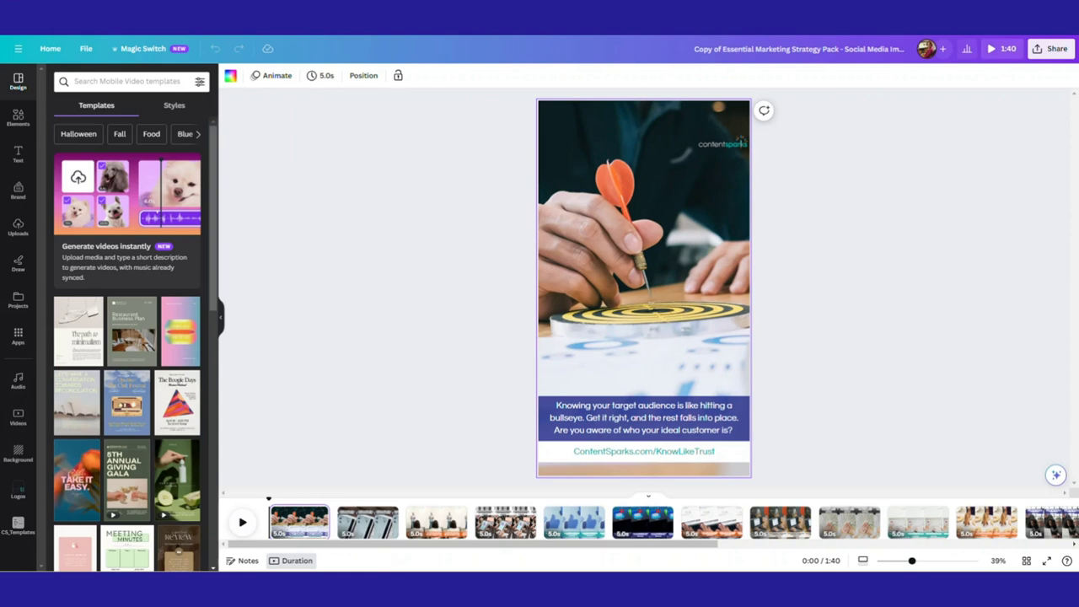
Play the video in full-screen preview, then return to the editor.
click(1001, 48)
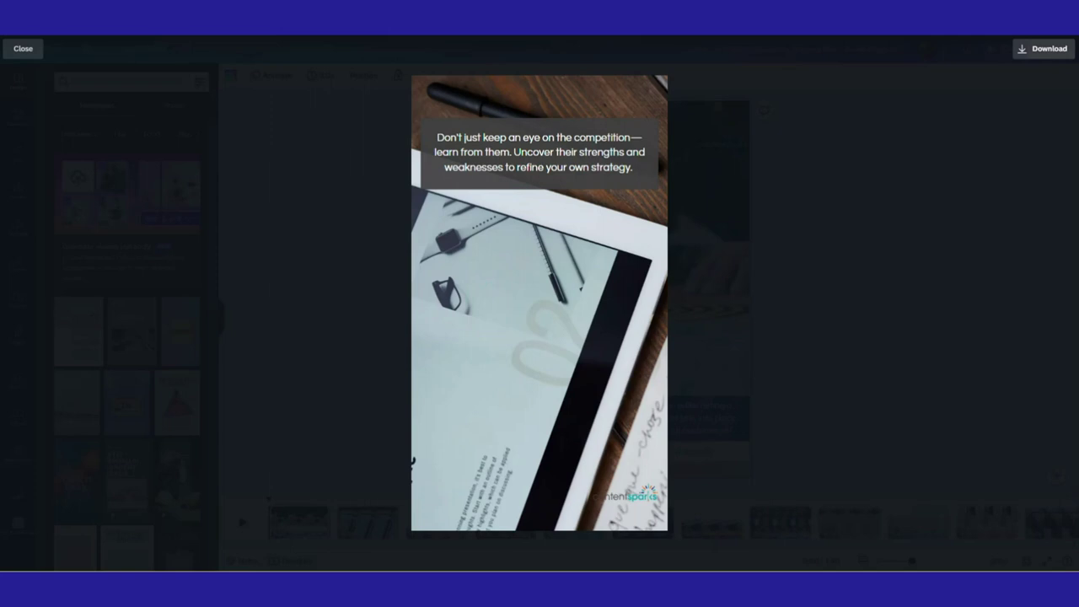
mouse_move(539, 303)
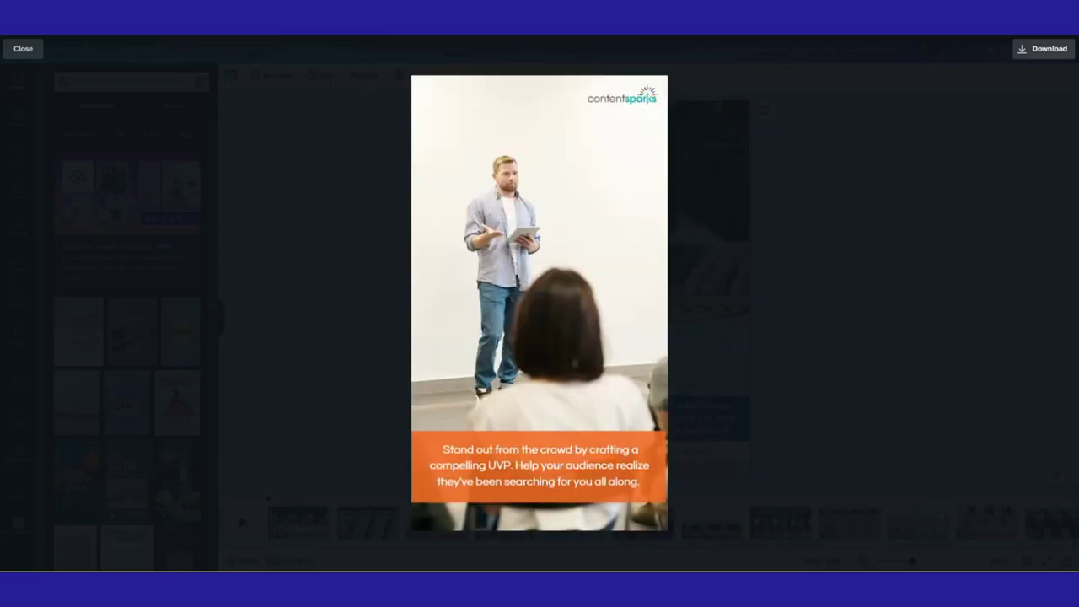
click(22, 48)
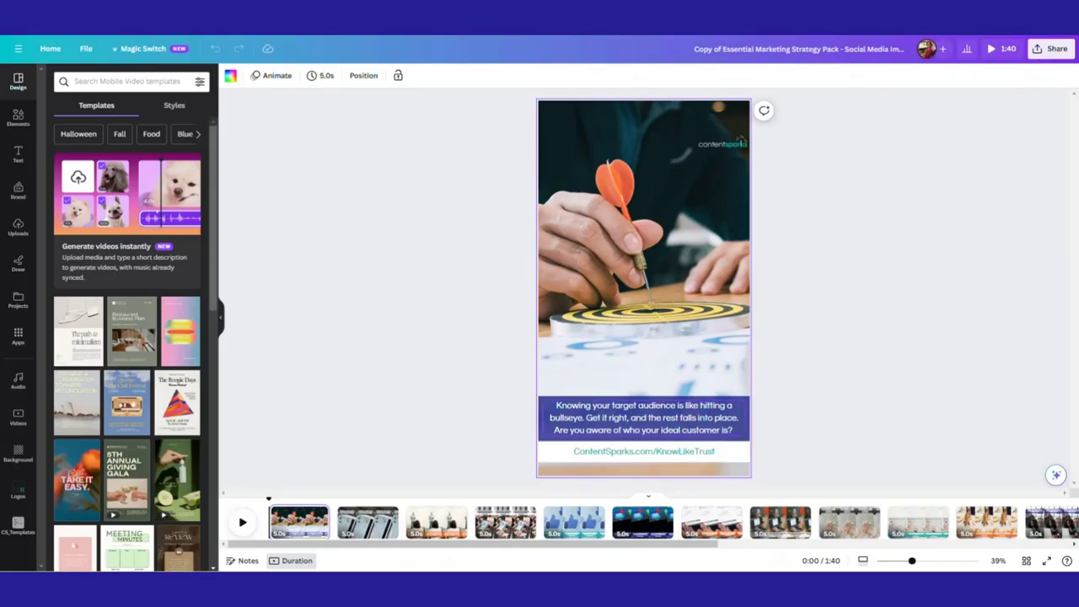
Open the Audio library from the sidebar's apps collection.
click(644, 418)
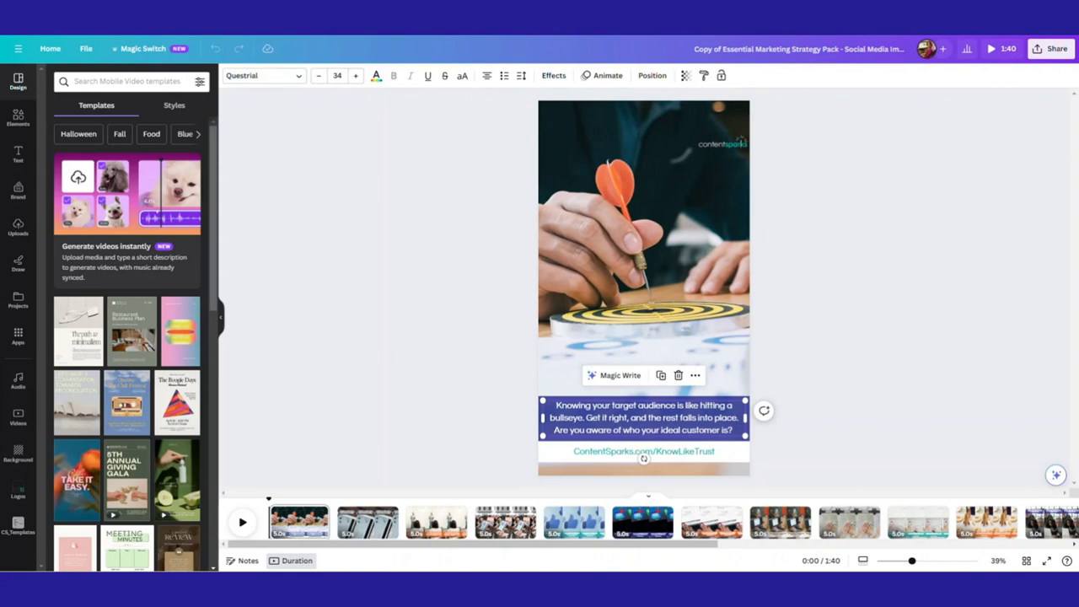
click(741, 140)
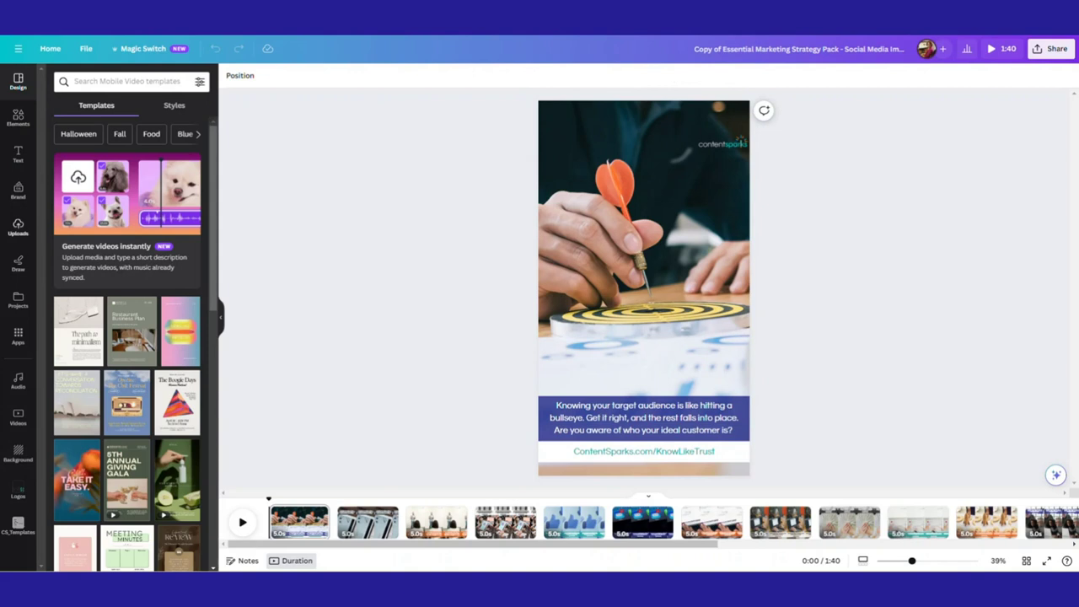
click(17, 336)
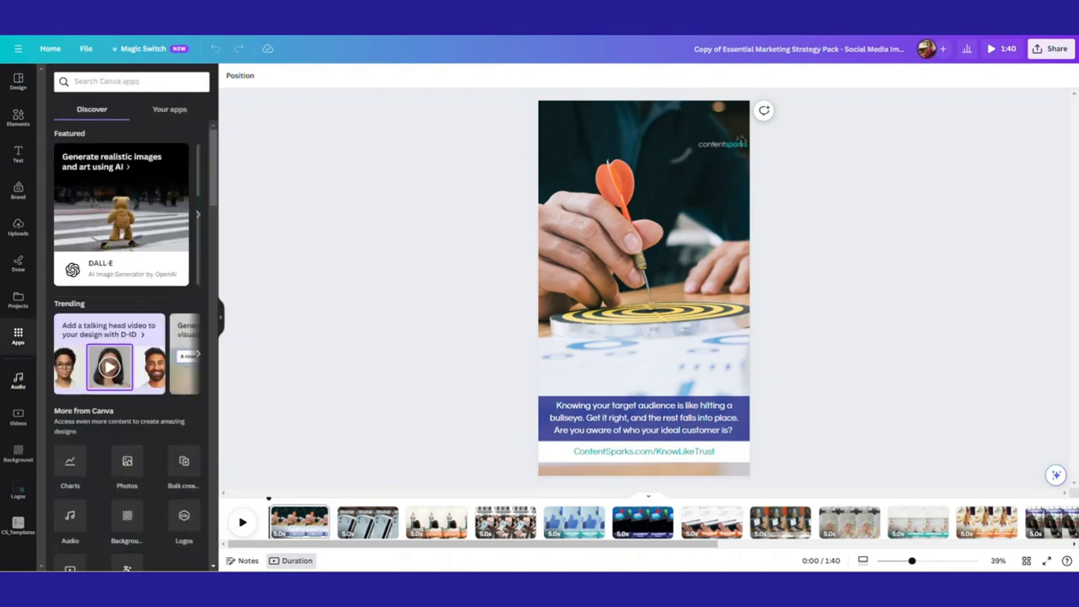
click(17, 380)
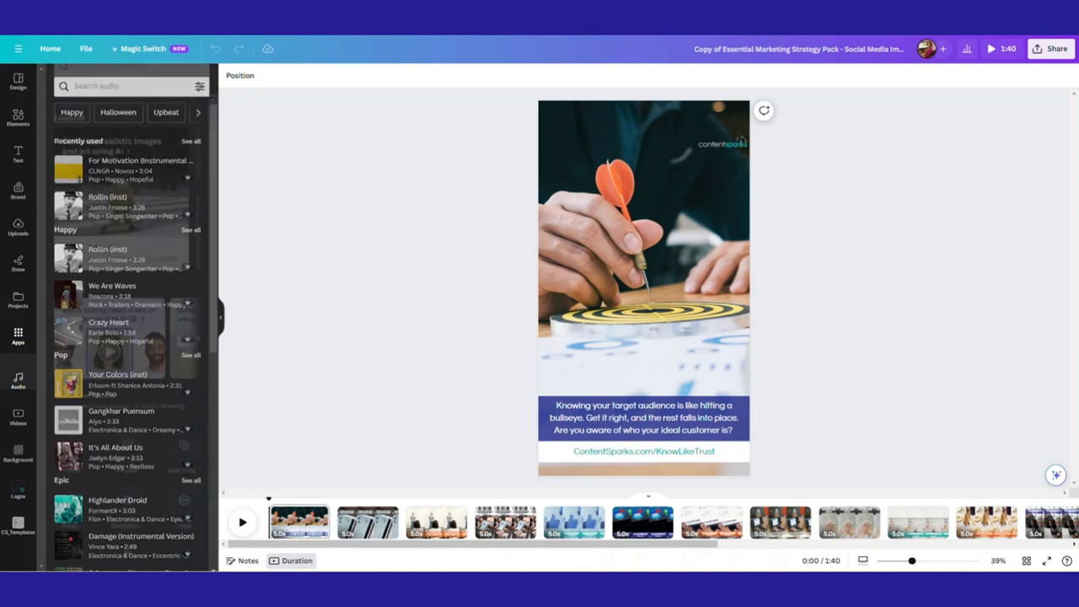
click(17, 336)
scroll(127, 337, down, 4)
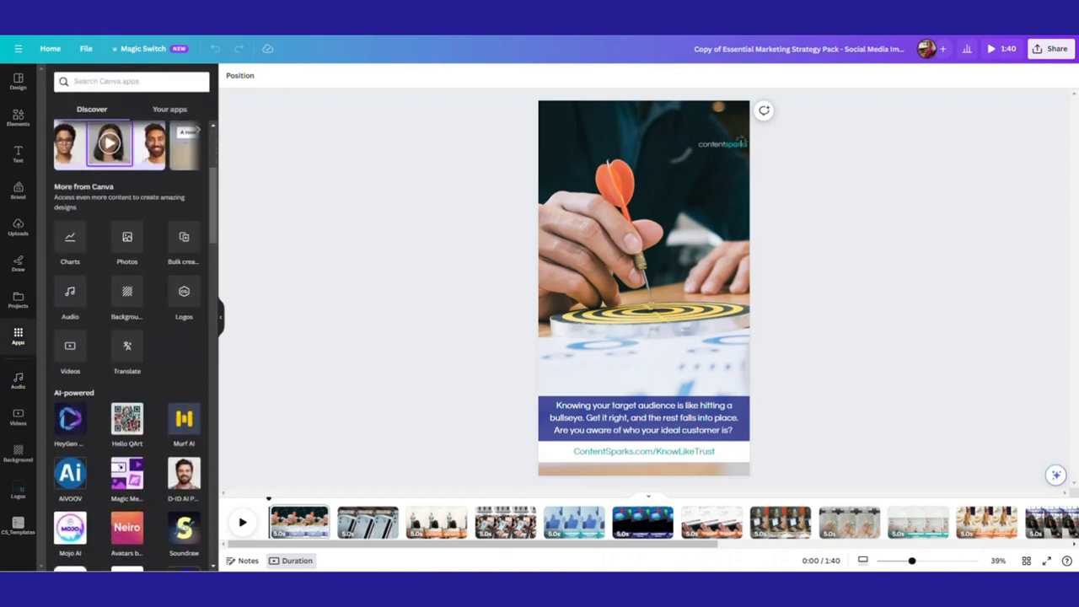
click(70, 291)
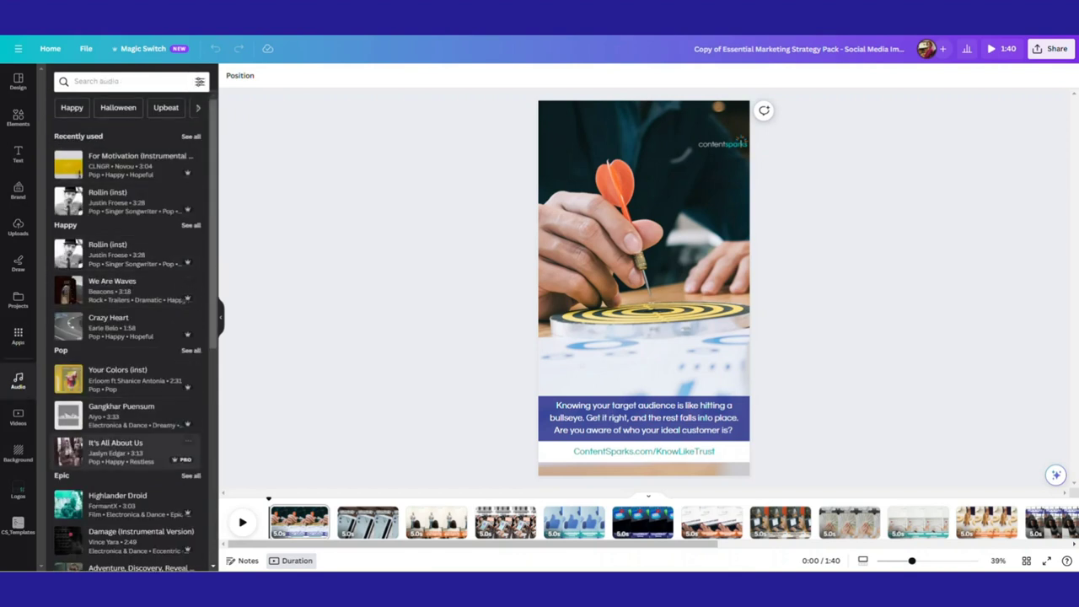
Search for inspirational instrumental music, filter to that category, and preview the Happy Summer track.
click(75, 81)
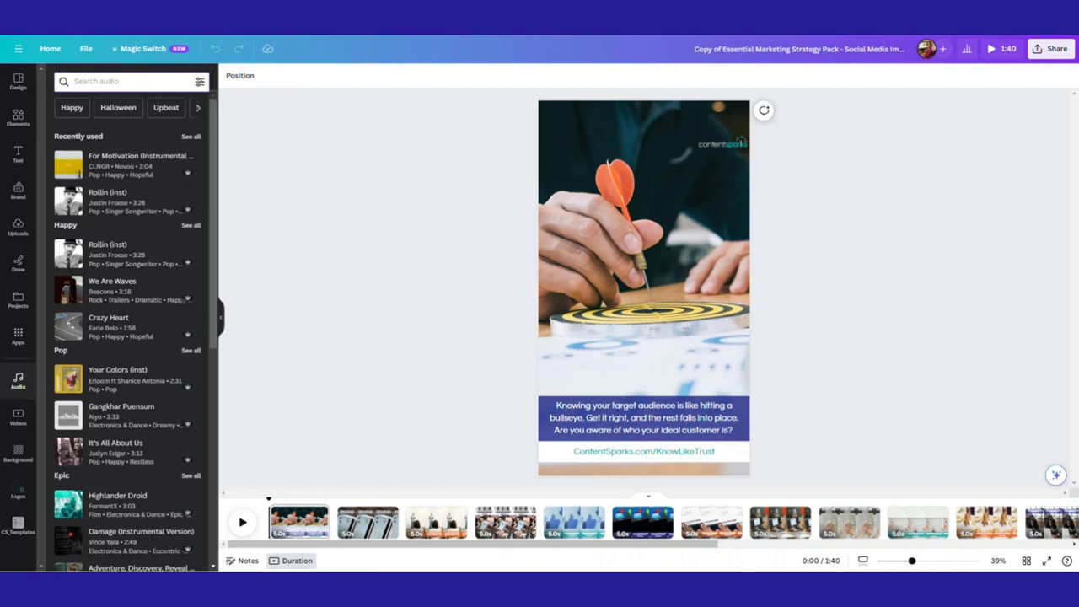
text(inspir)
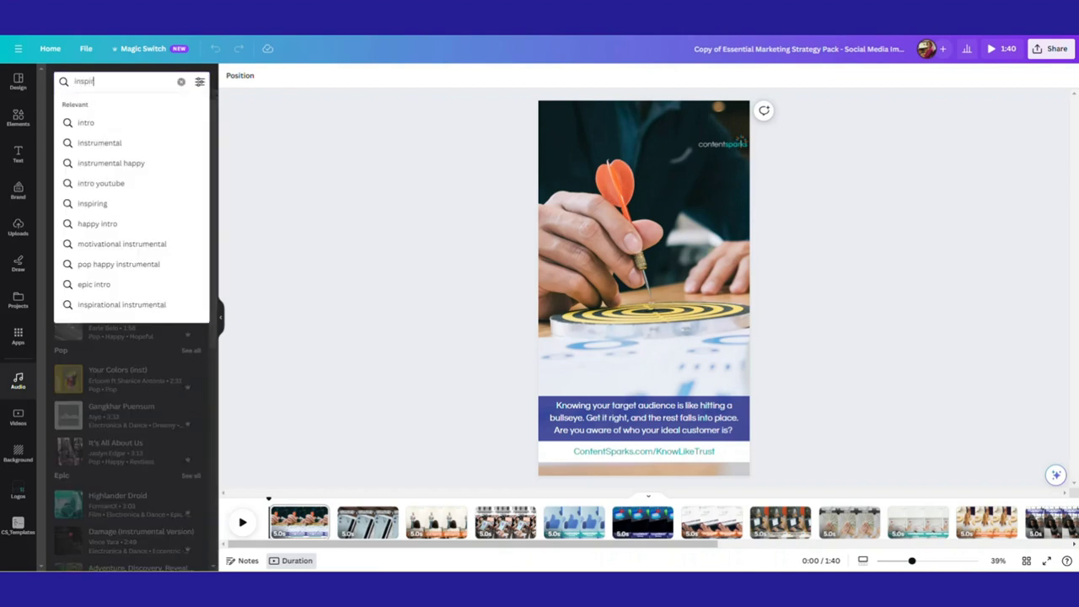
text(ational)
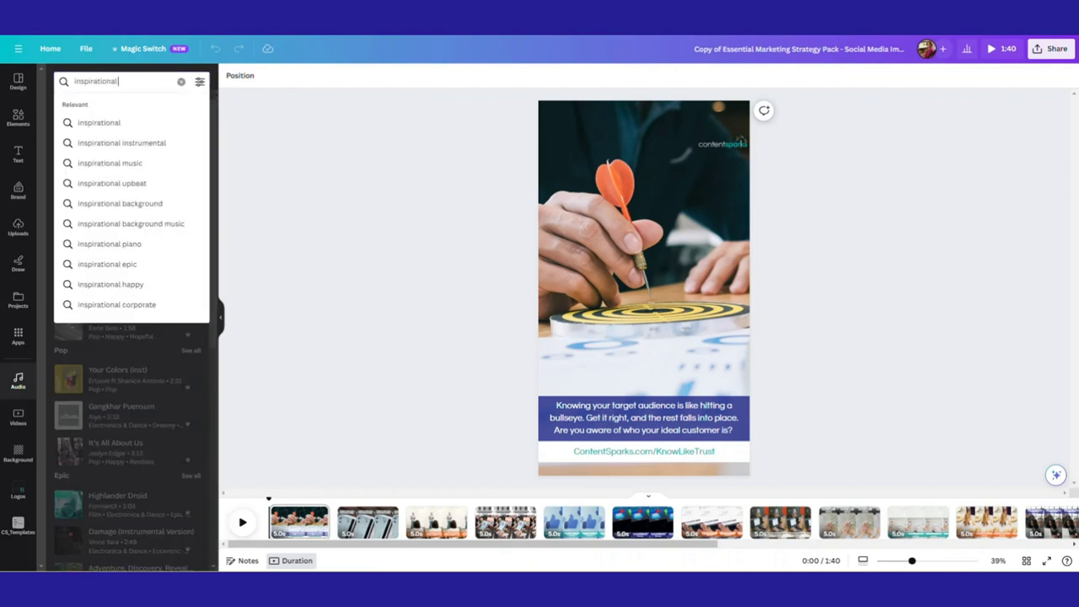
text( instru)
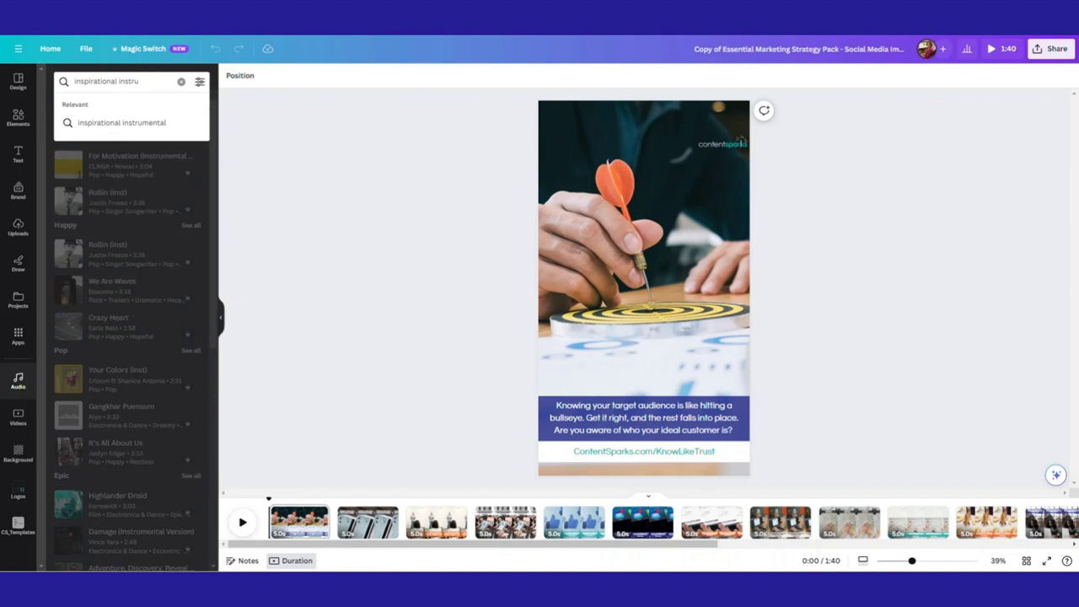
text(cment)
key(Return)
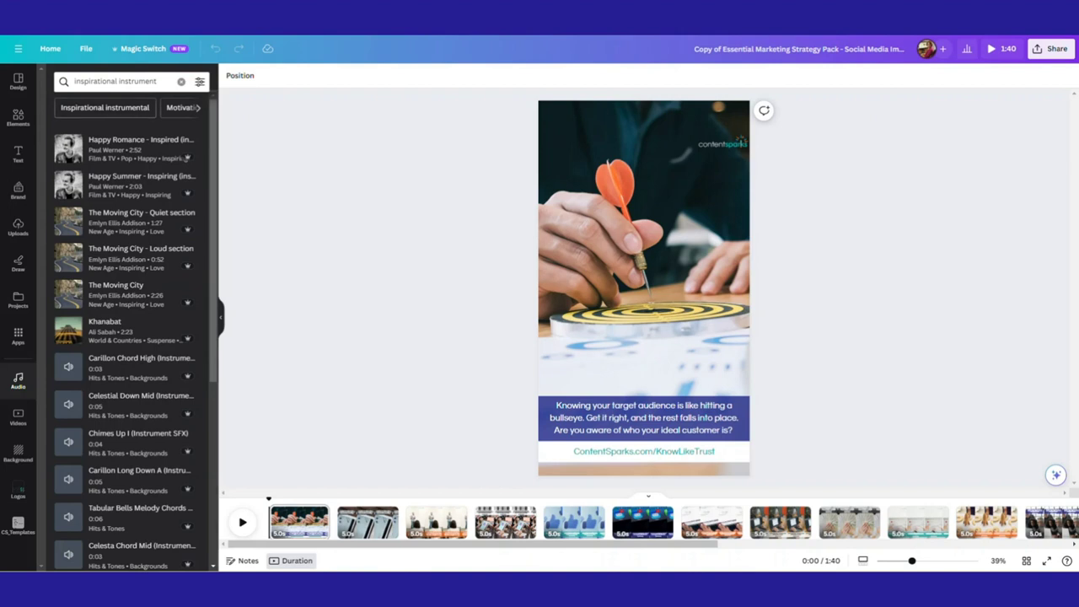
click(105, 107)
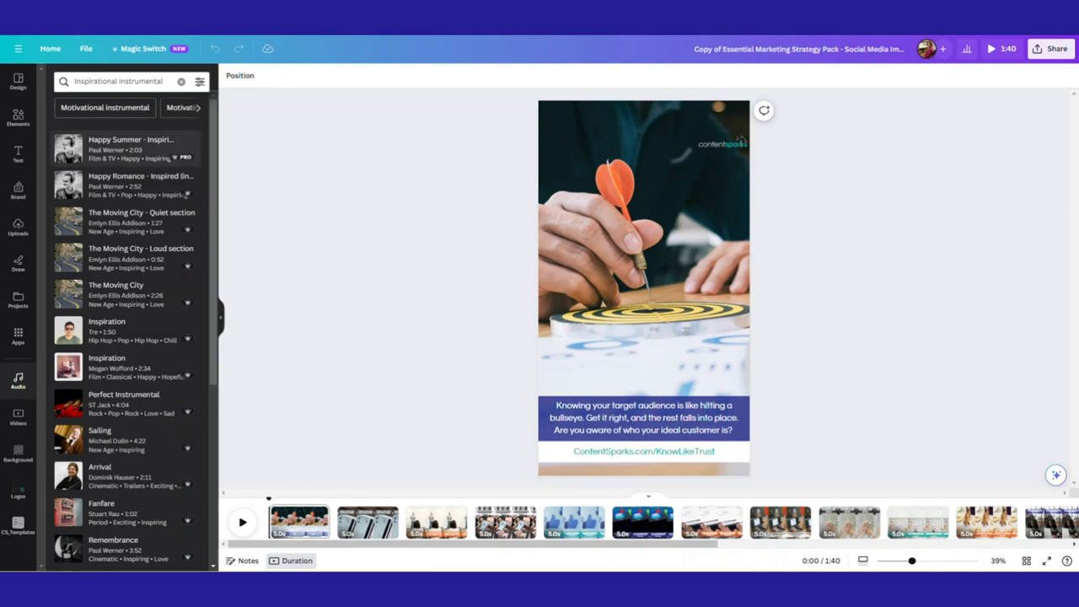
click(68, 148)
Add the Happy Summer track as background music, preview it, and bring up its fade settings.
click(77, 143)
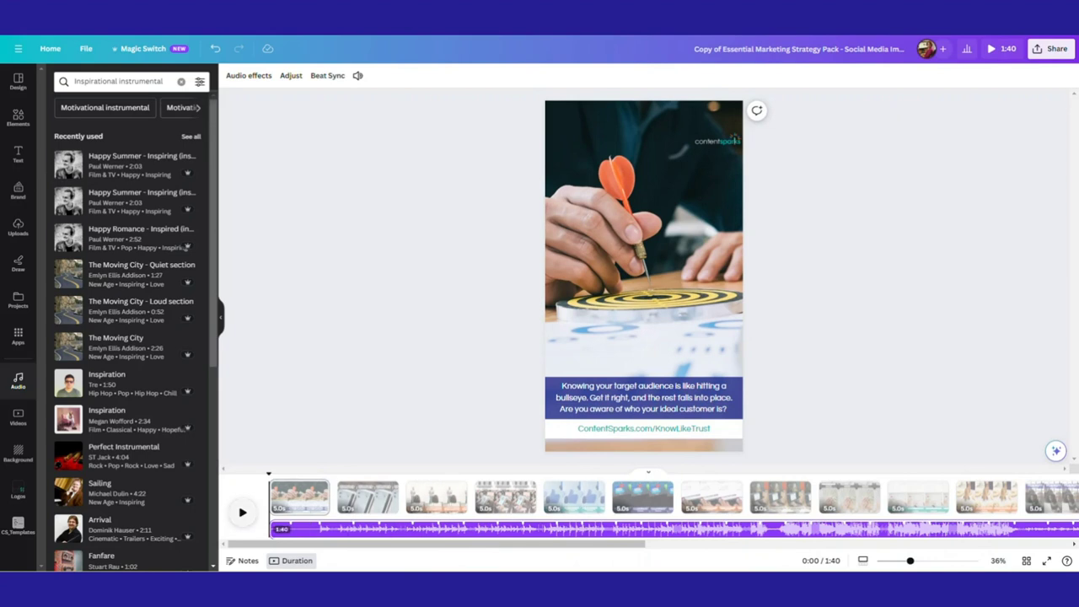
key(space)
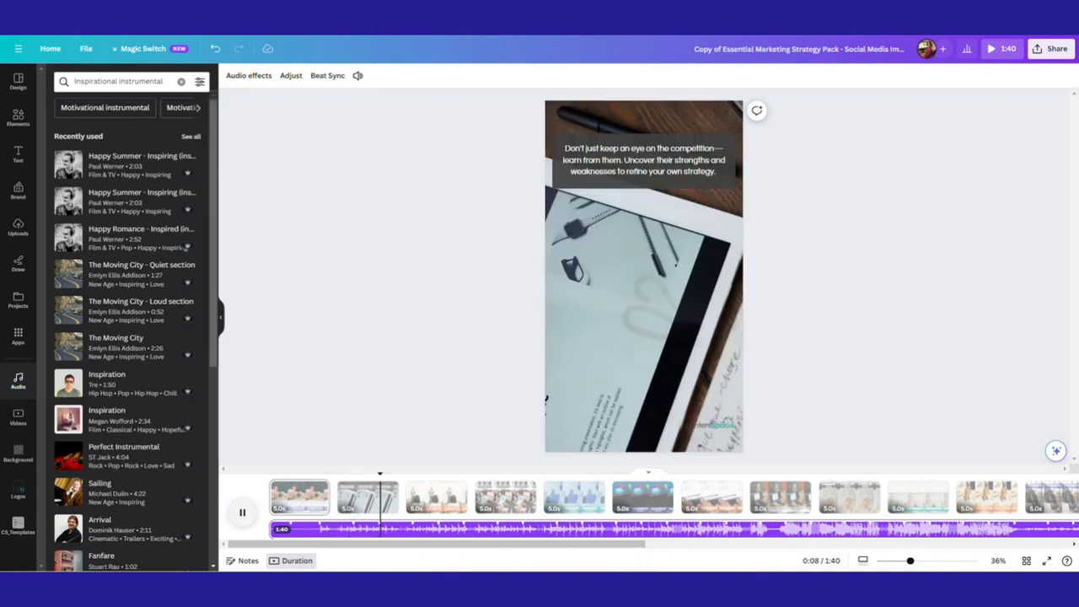
key(space)
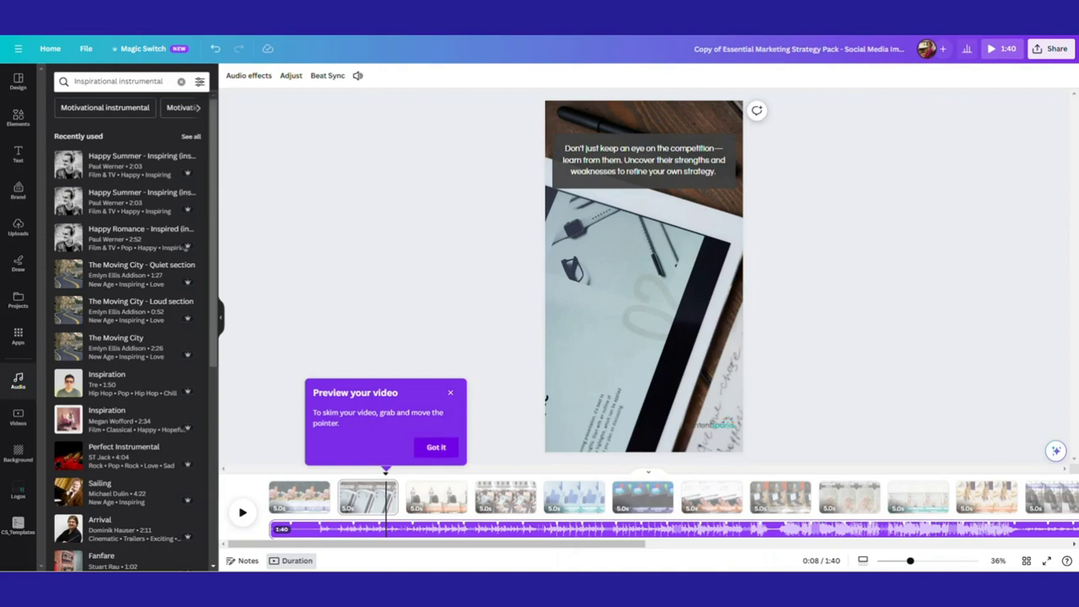
click(436, 447)
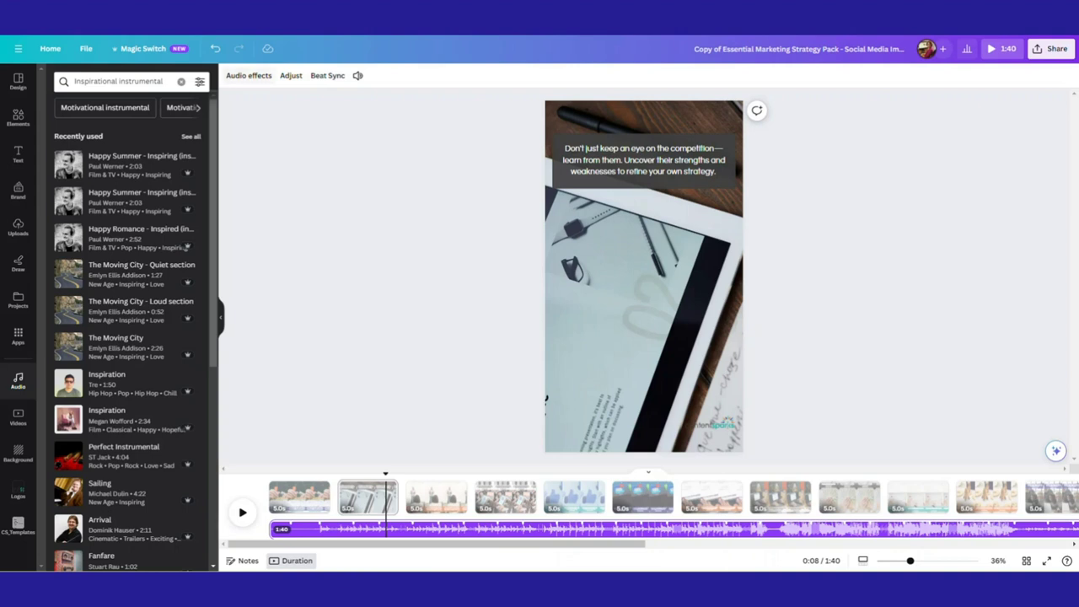
click(248, 75)
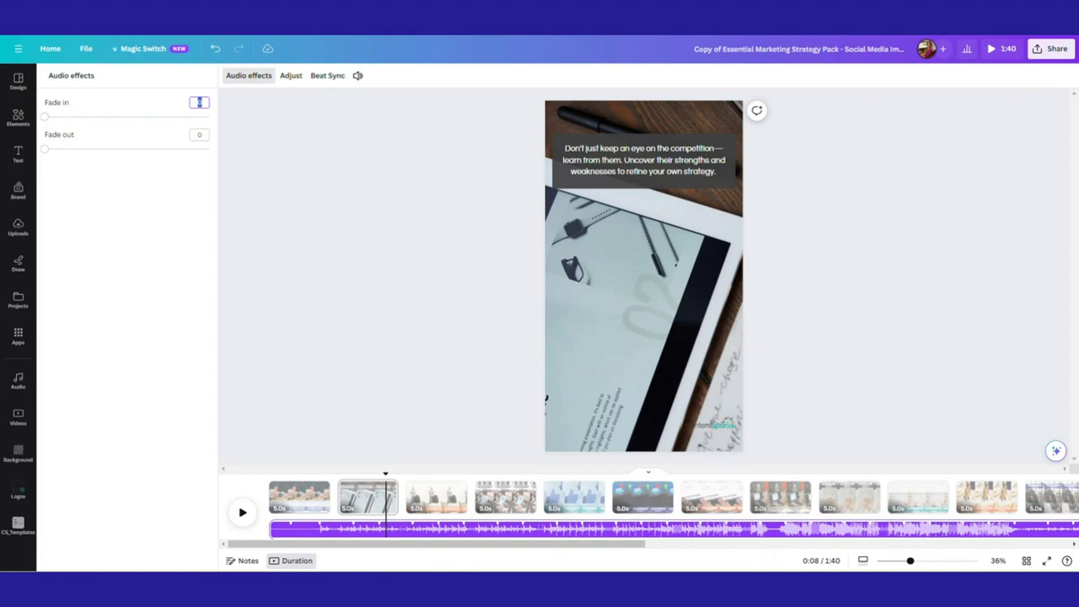
Give the music a 3-second fade out and set its fade in to 0.
text(1)
key(Tab)
text(1)
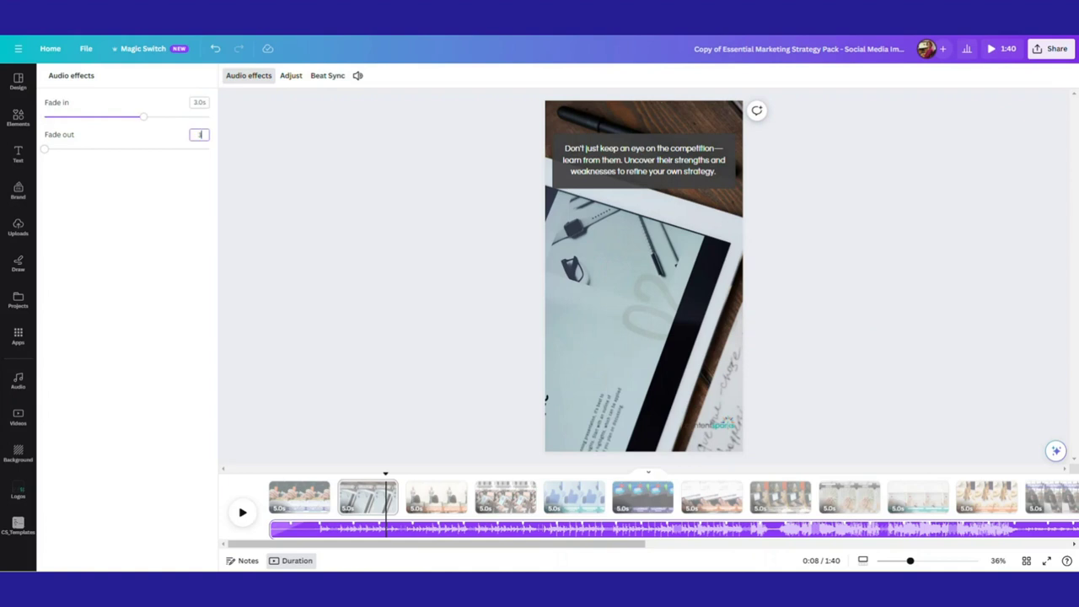
key(Return)
click(199, 102)
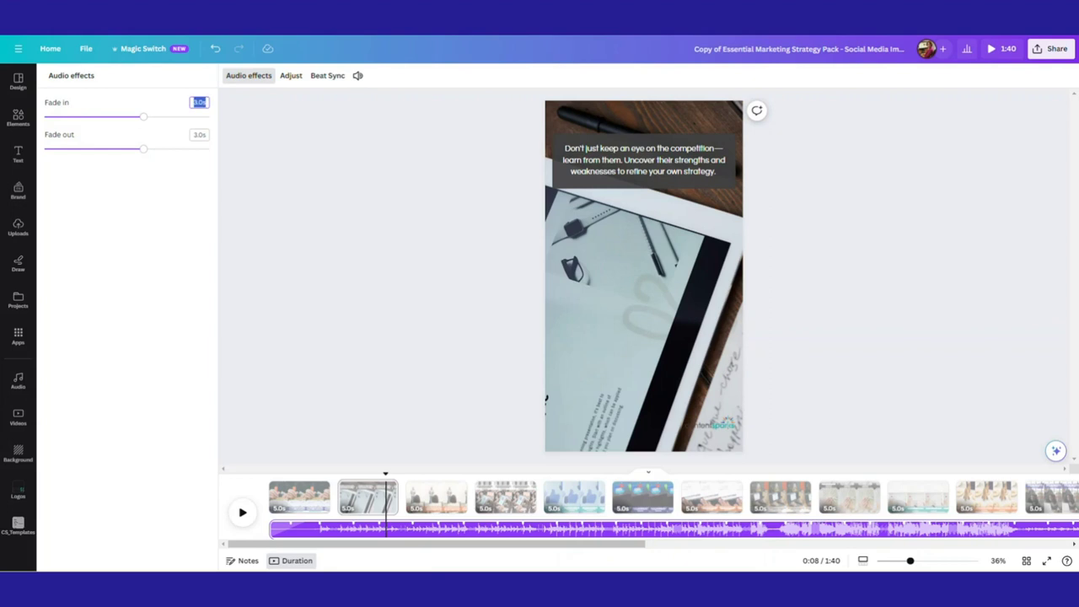
text(0)
key(Return)
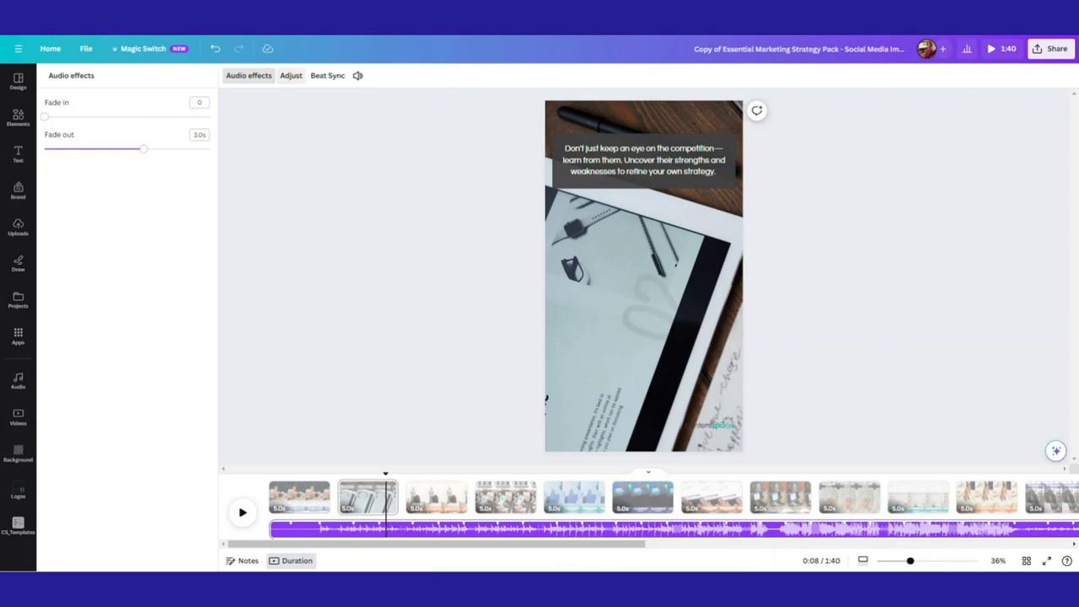
key(Escape)
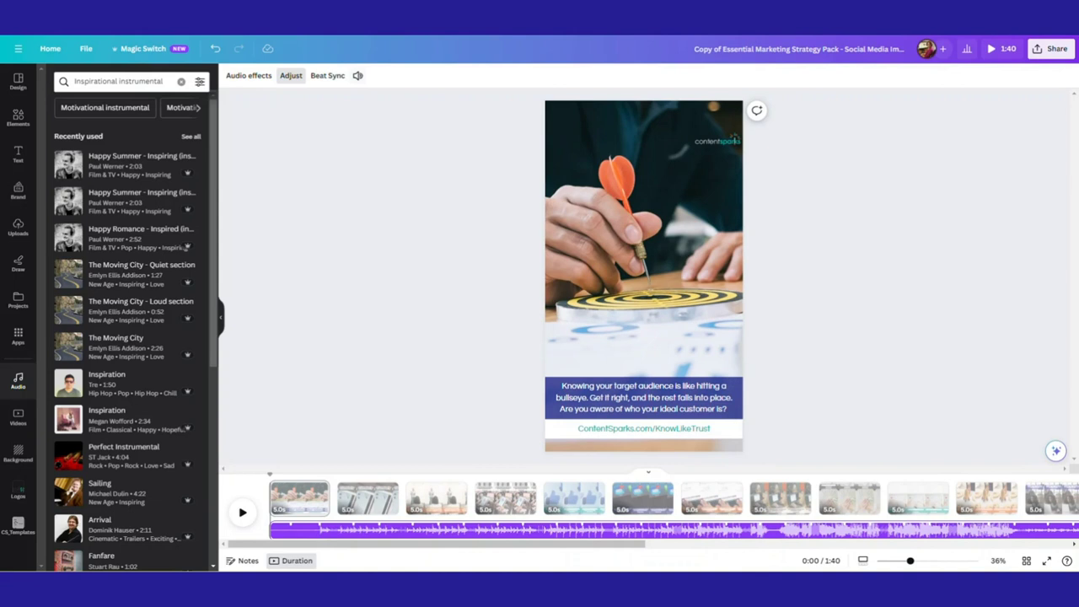
Lower the background music volume from 100 to about 66.
click(358, 76)
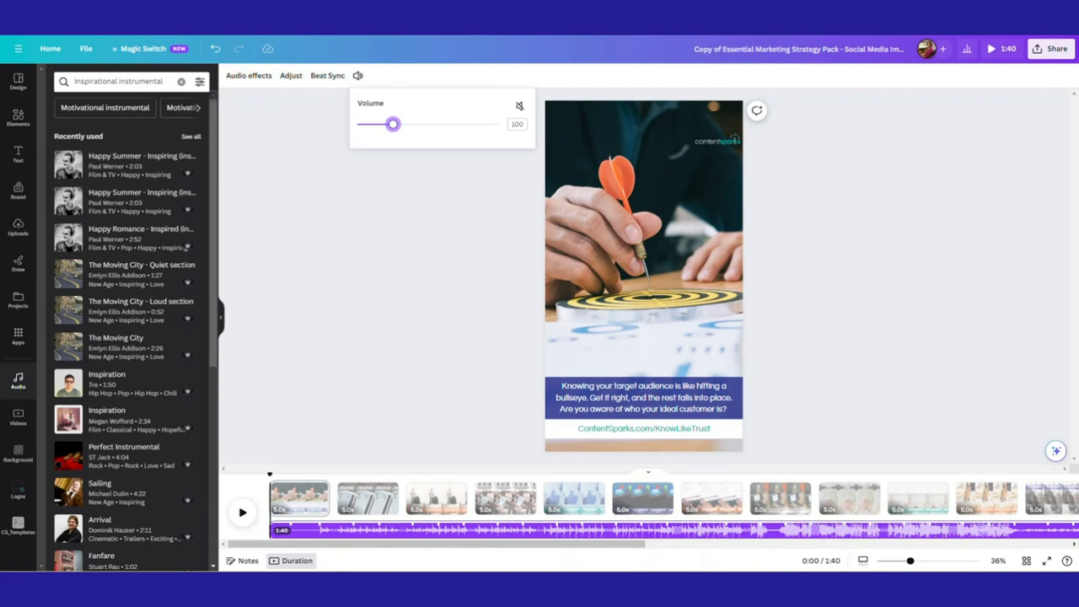
drag(393, 124, 381, 124)
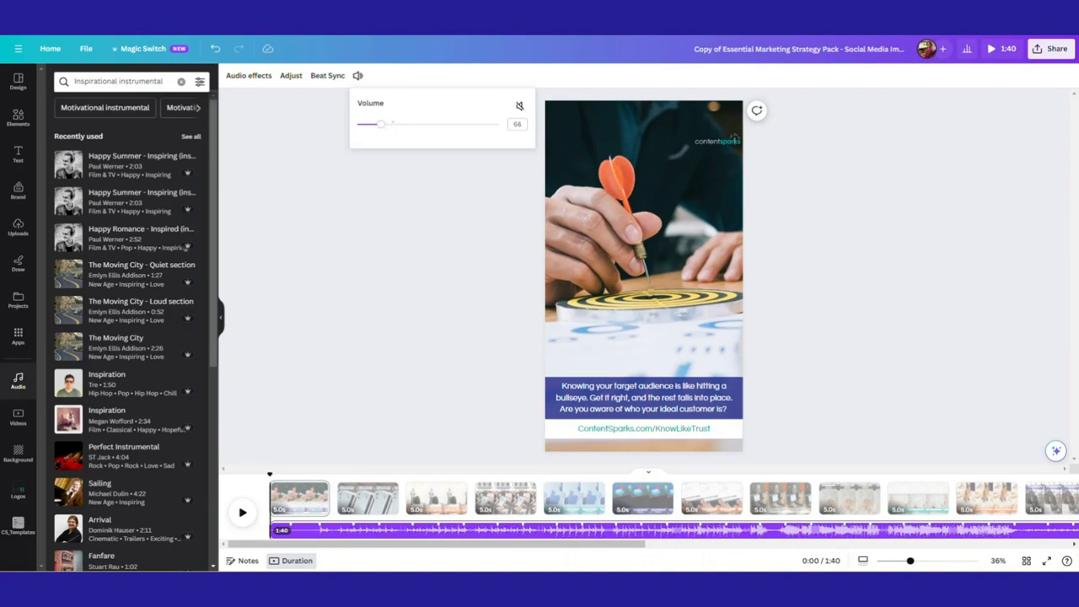
key(Escape)
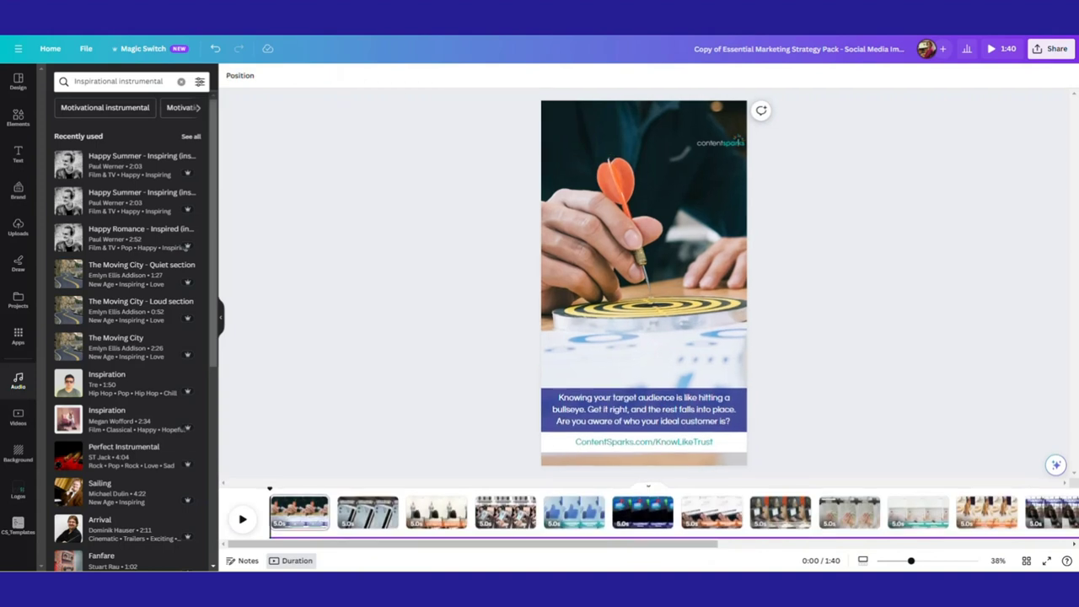
Turn on Beat Sync for the Happy Summer track and preview the retimed reel.
click(354, 536)
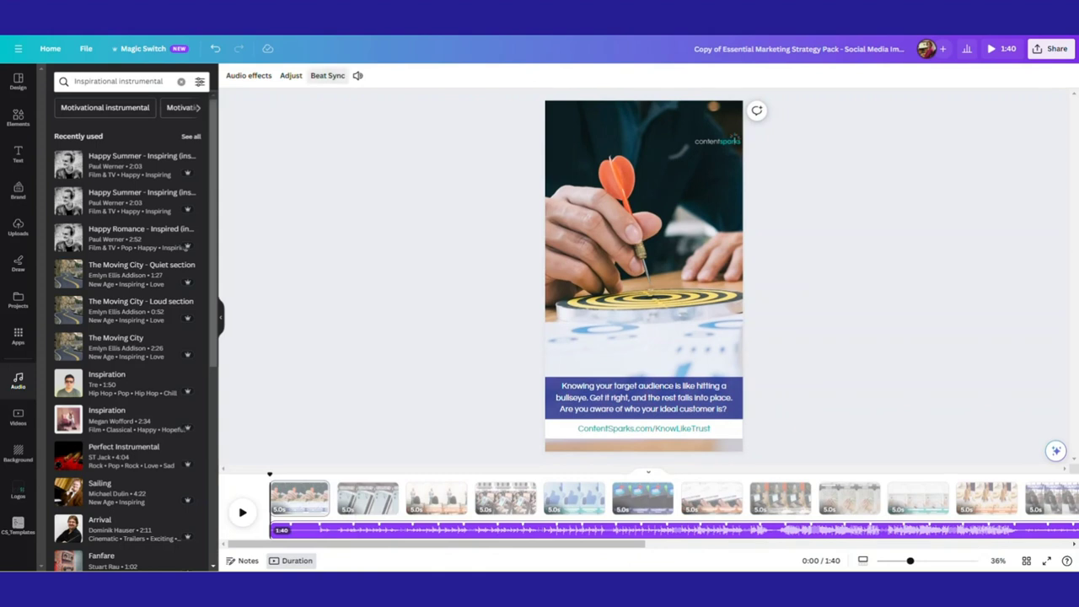
click(327, 75)
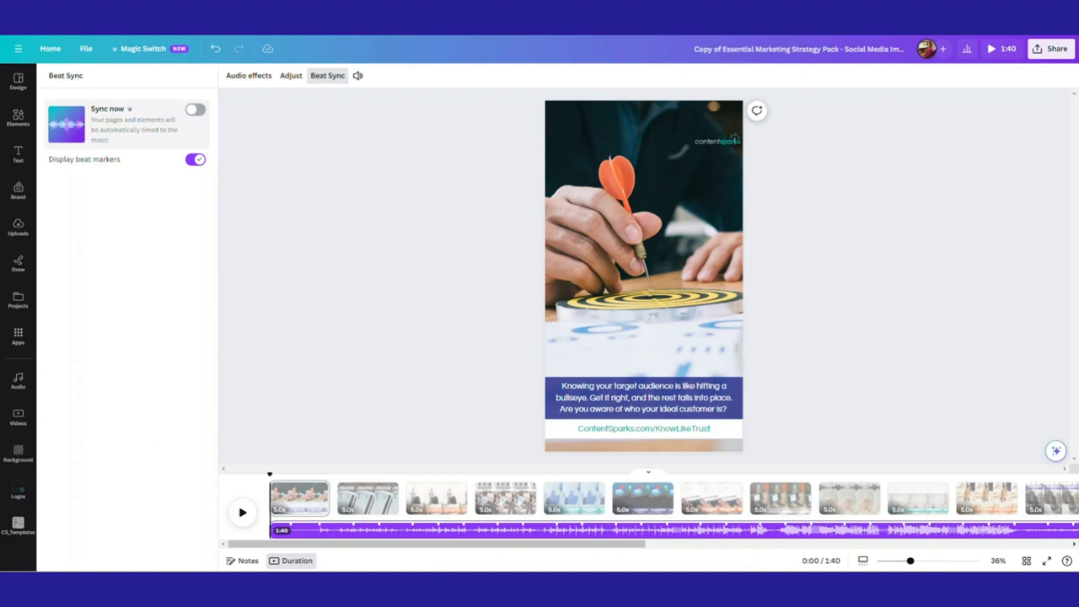
click(194, 110)
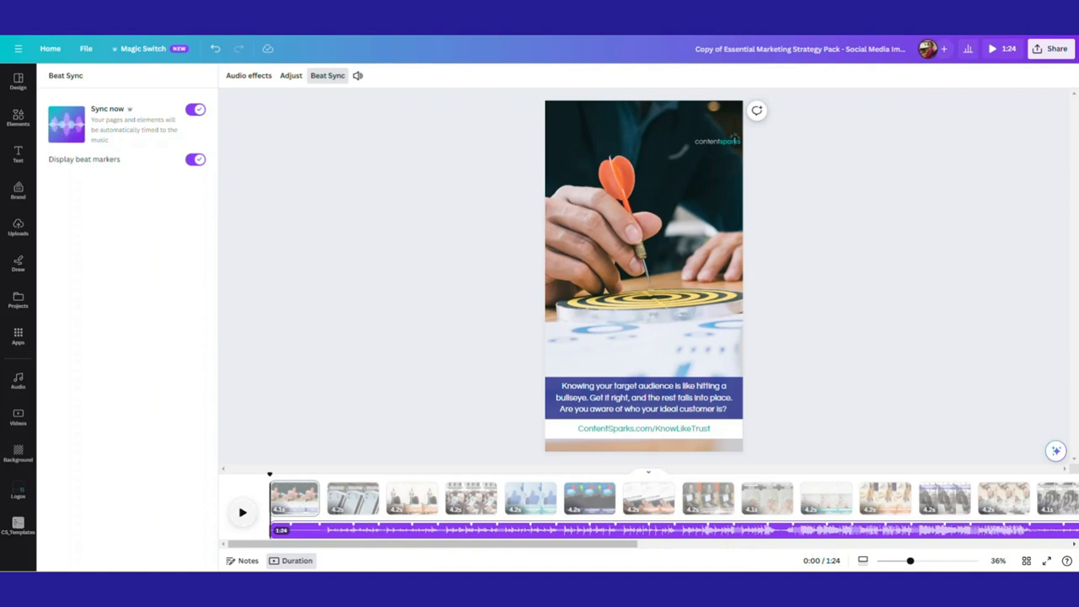
click(242, 512)
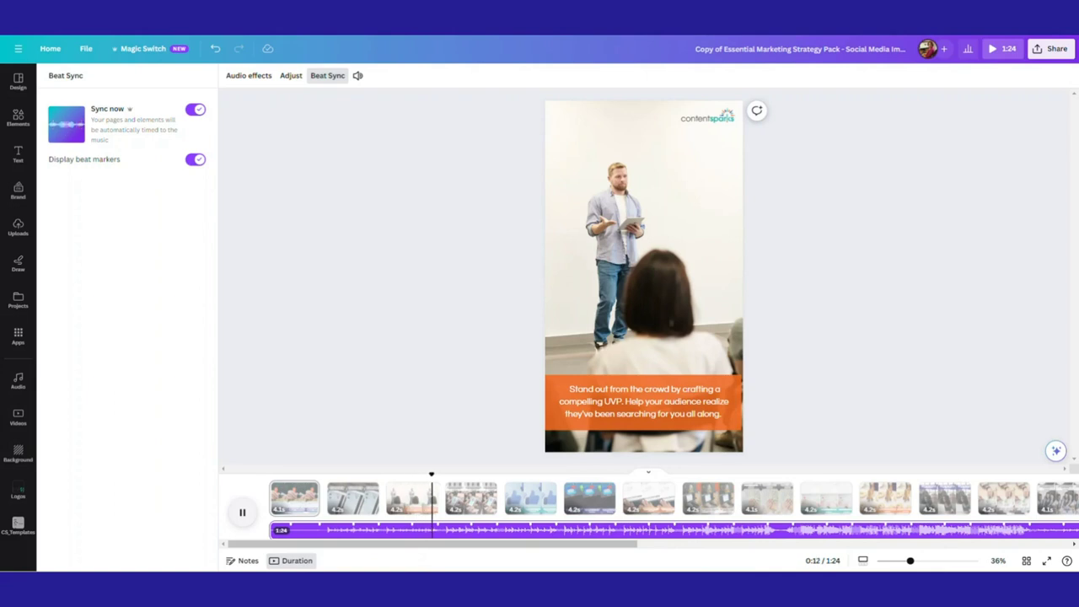
key(space)
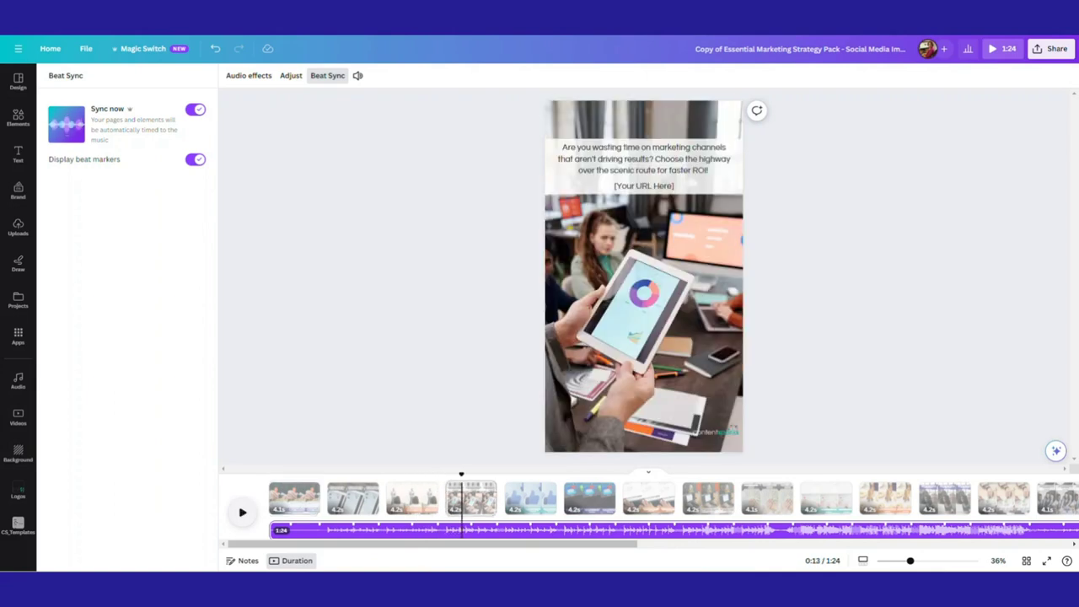
Scroll to the end of the timeline and insert a blank 5-second page.
scroll(648, 510, right, 10)
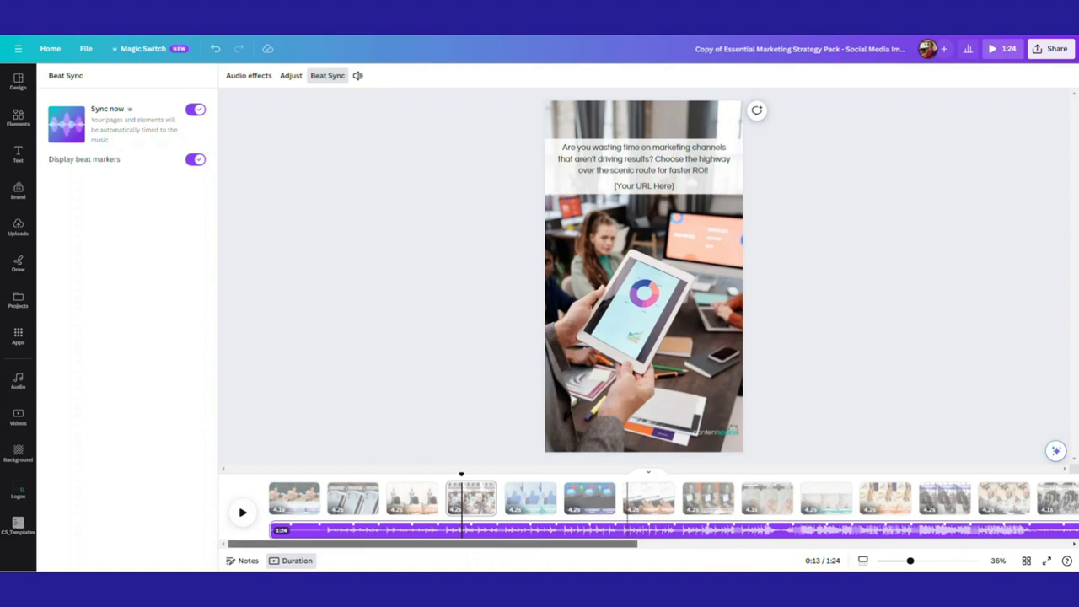
scroll(521, 511, right, 1)
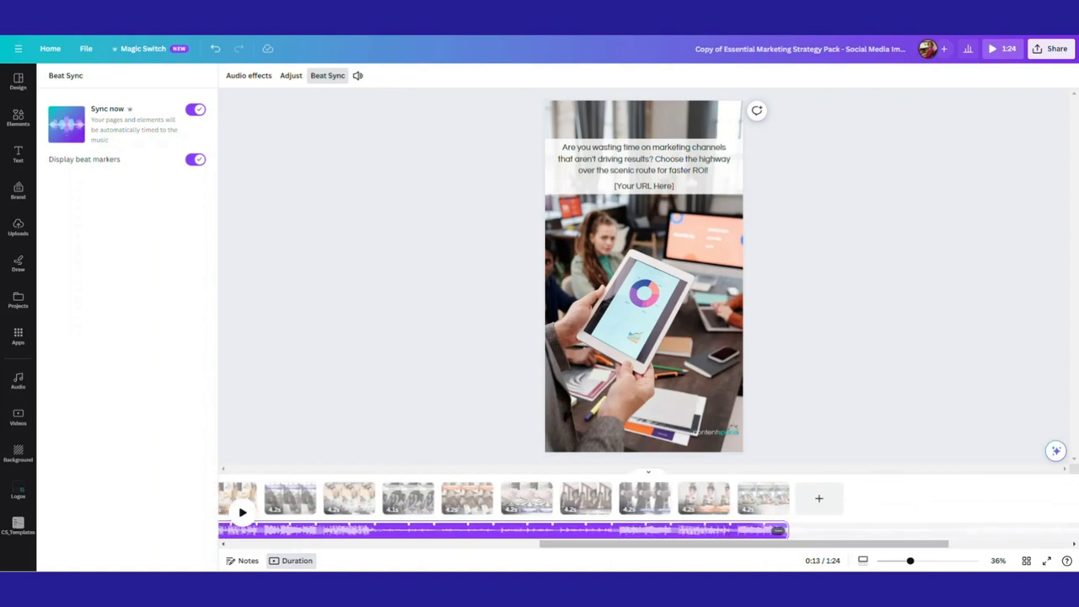
click(733, 498)
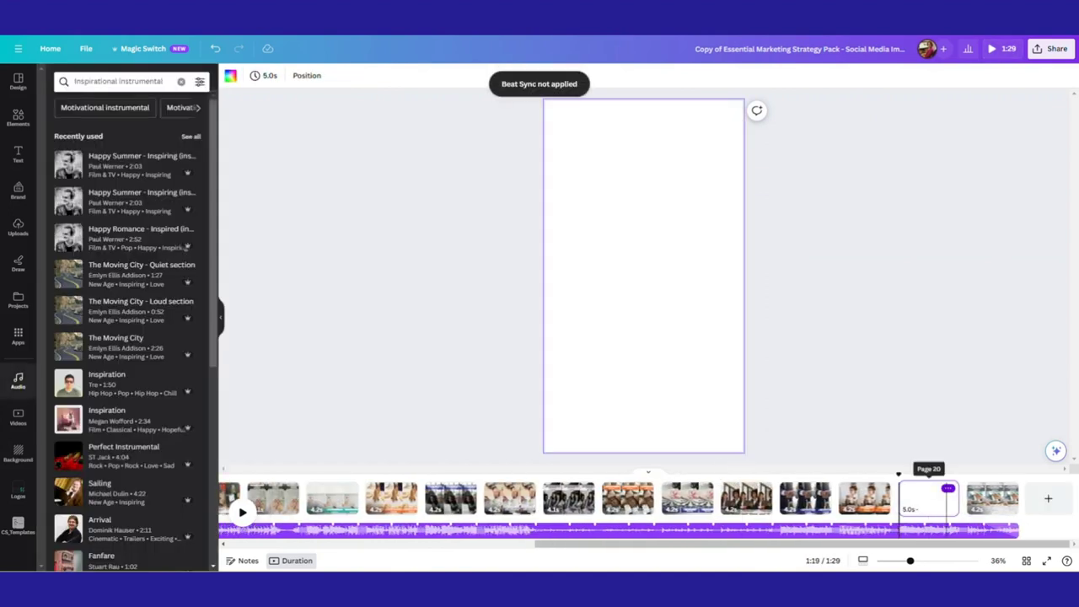
Delete the blank page so the reel returns to 1:24, then show page 19.
click(948, 489)
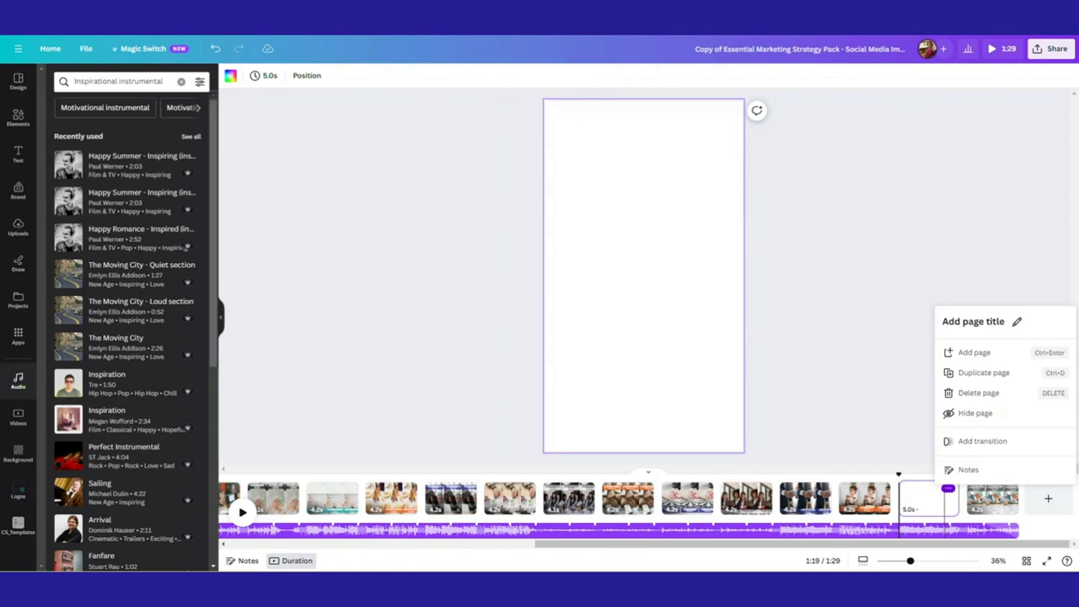
click(979, 393)
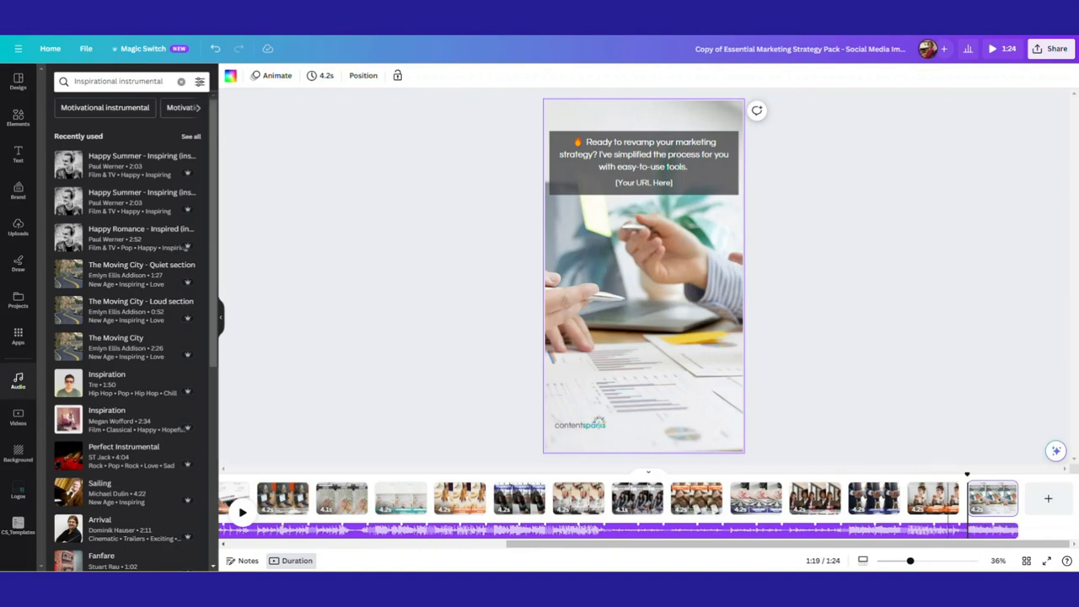
click(947, 529)
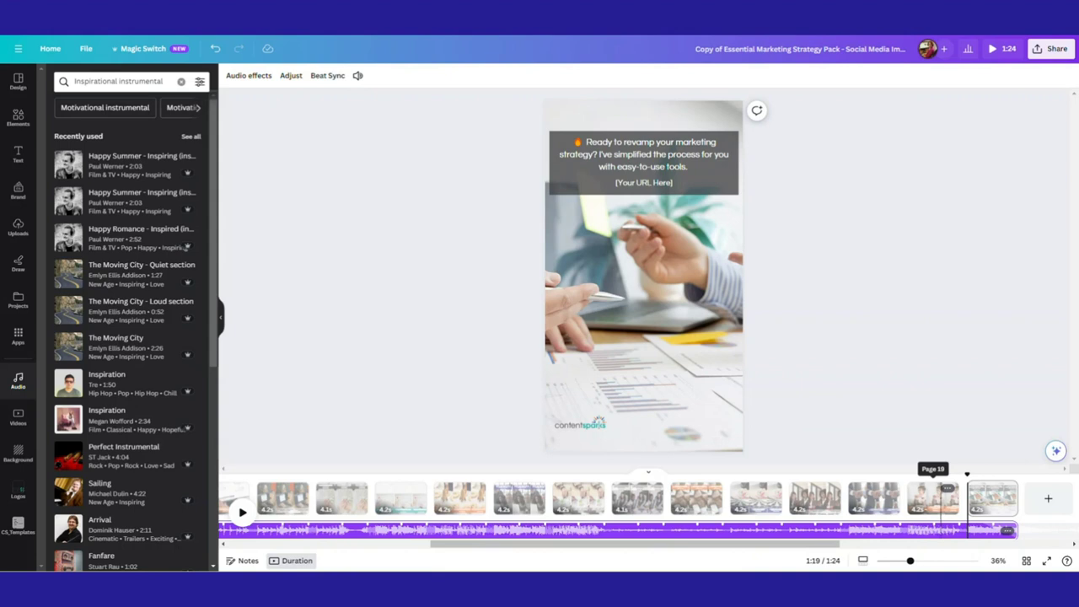
click(934, 497)
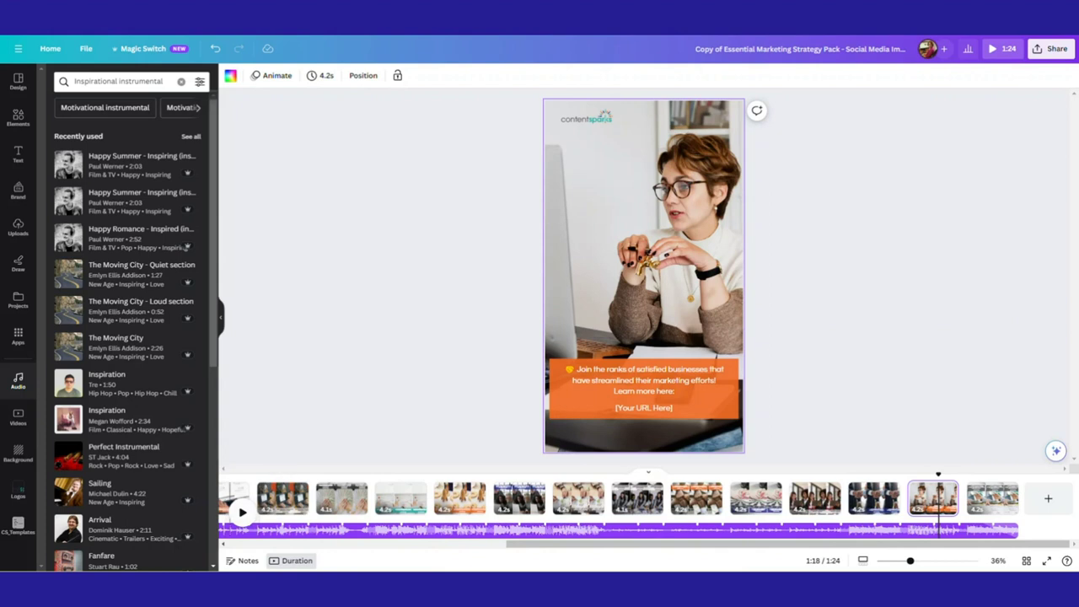
click(242, 511)
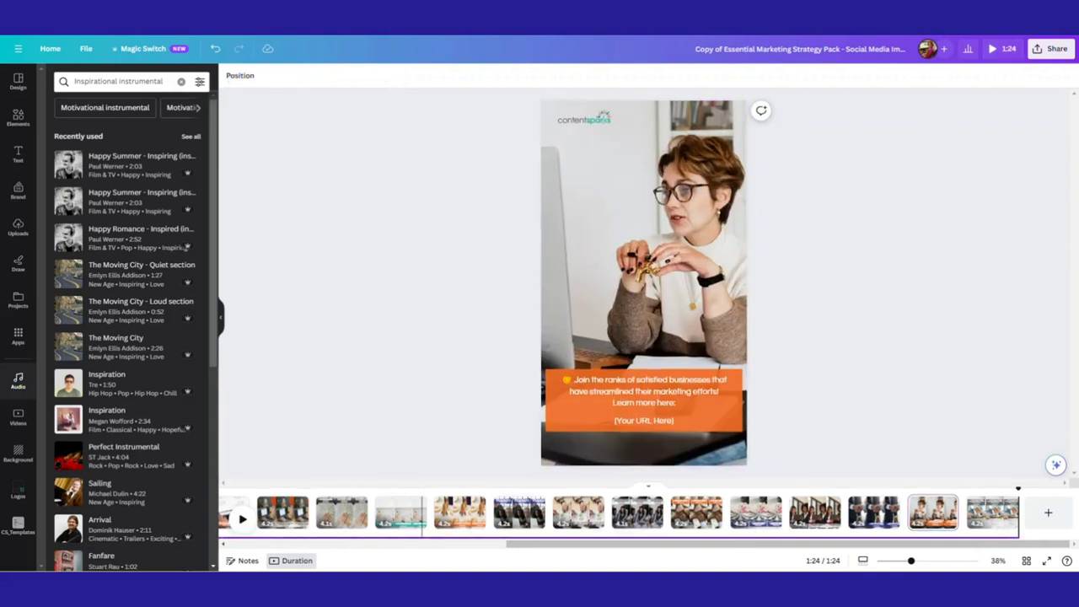
click(185, 247)
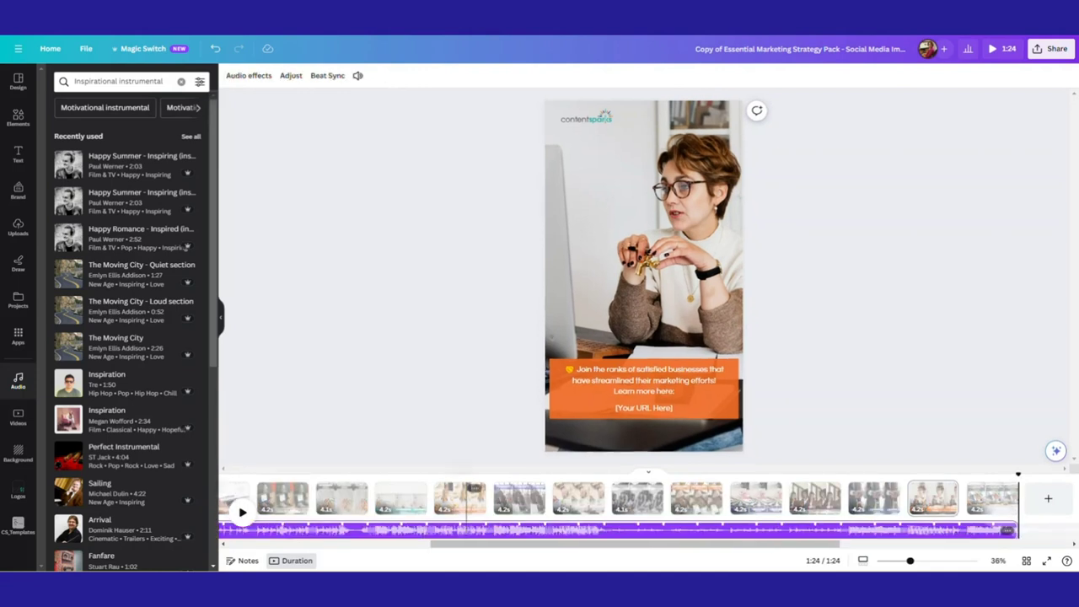
click(1050, 48)
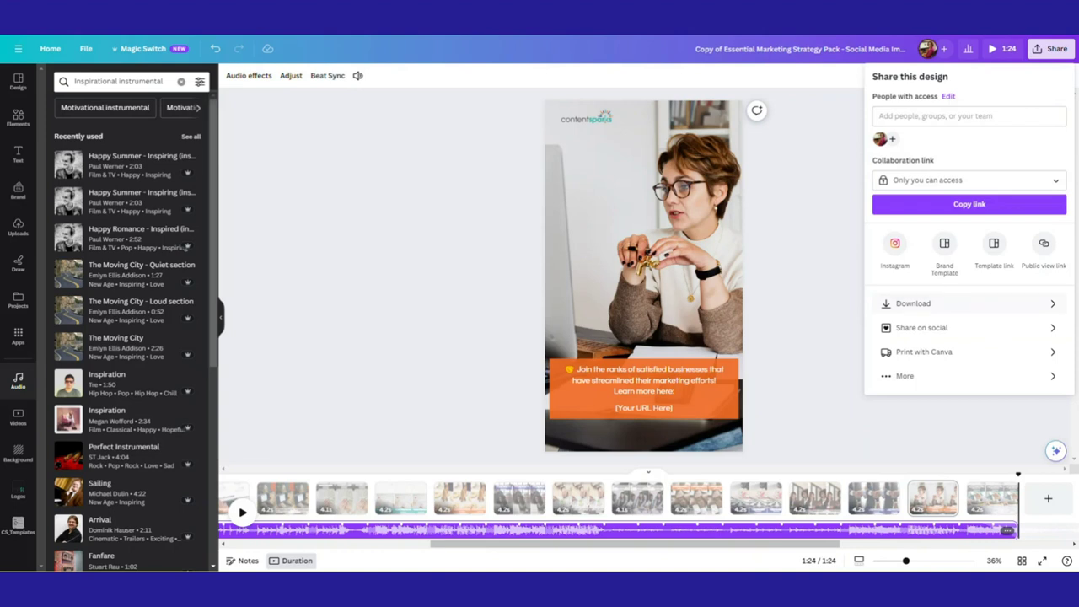
click(913, 303)
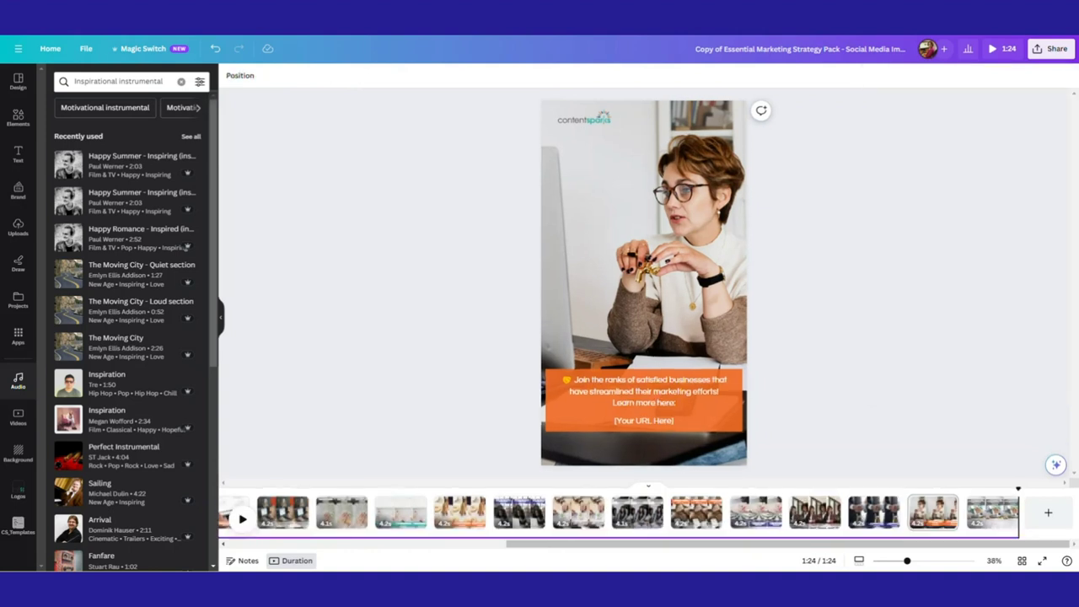
Copy and resize the reel to the 1080 × 1080 Facebook Video preset with Magic Switch.
click(143, 48)
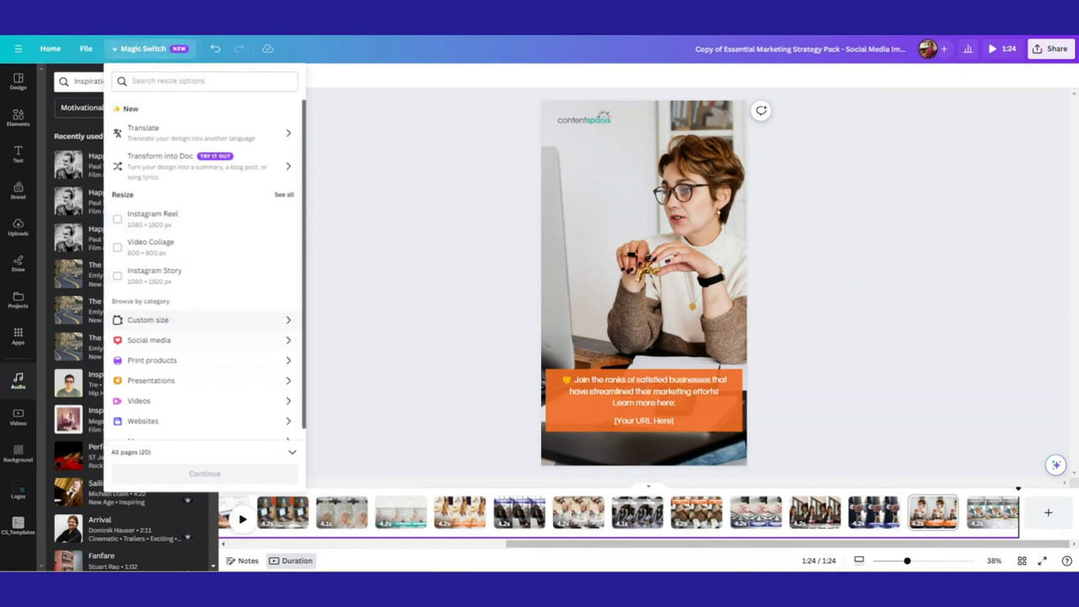
click(143, 401)
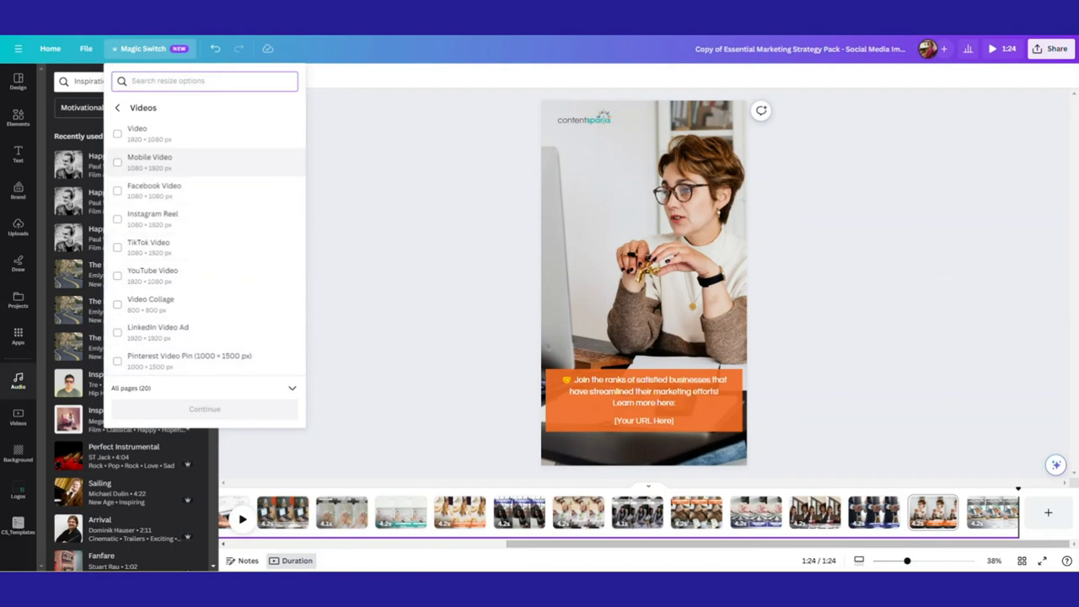
click(152, 190)
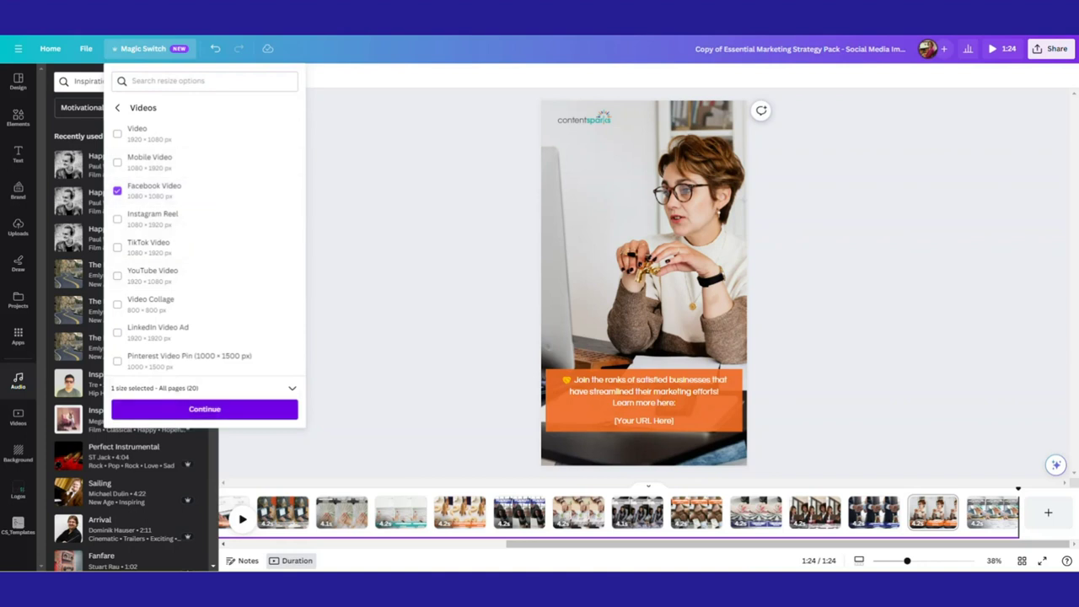
click(204, 409)
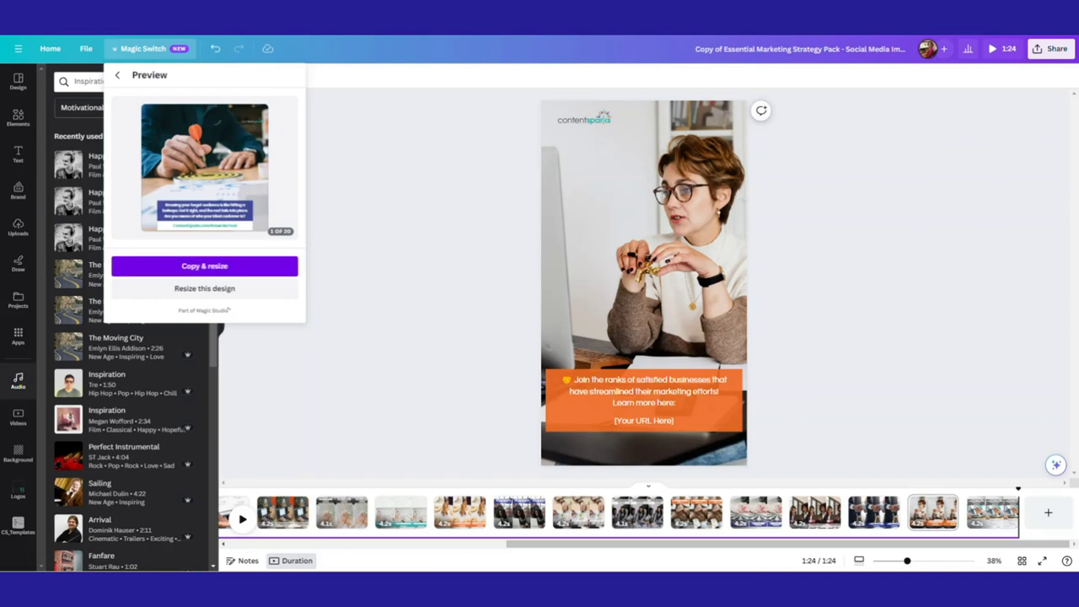
click(204, 266)
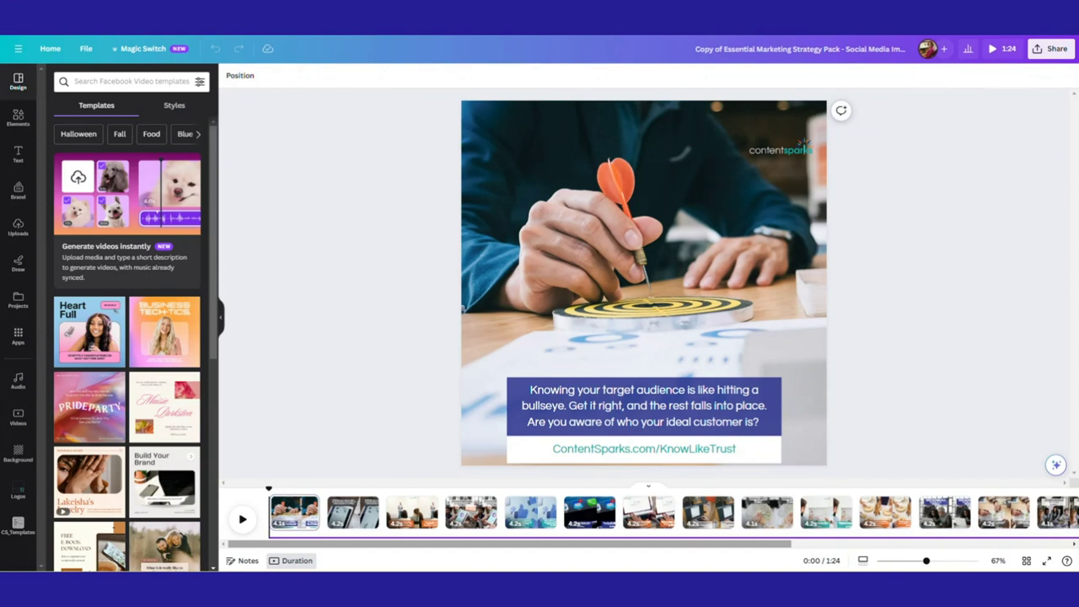
key(space)
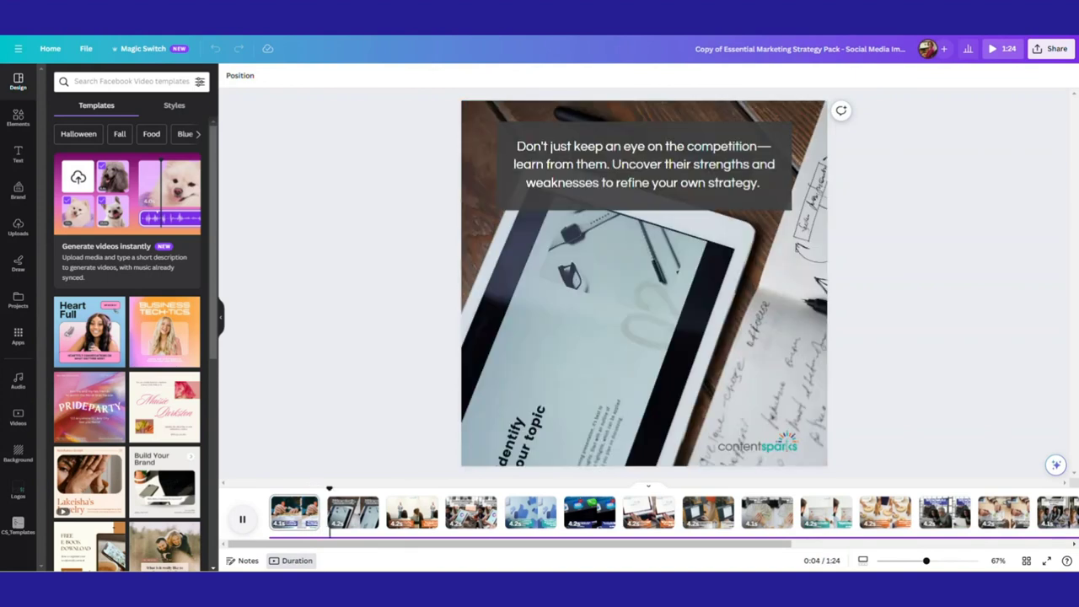
key(space)
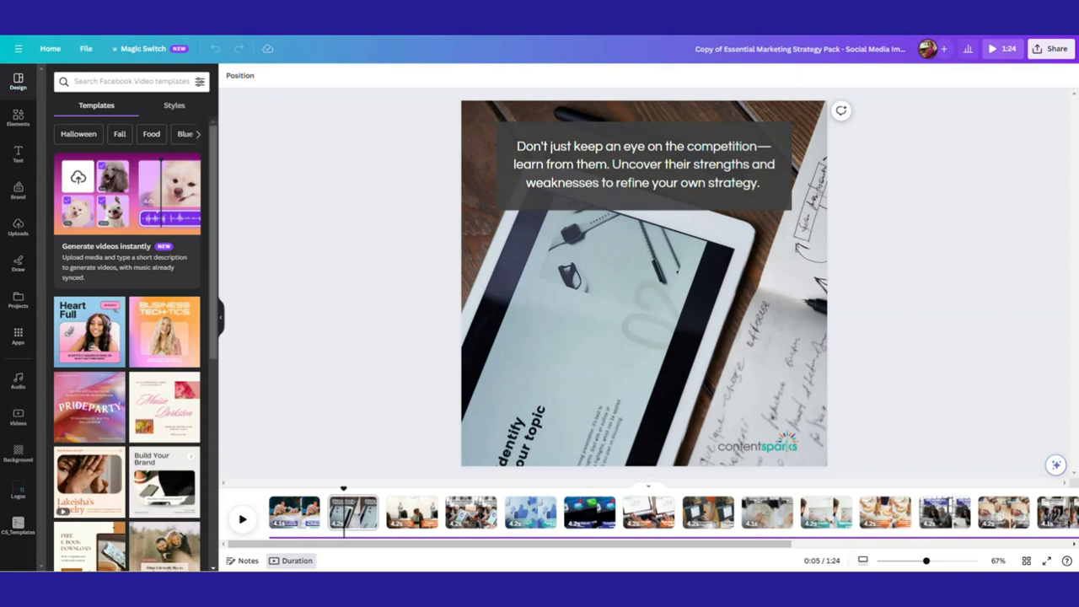
Return to the ContentSparks sales page at its checklist, workbook and snapshot walkthrough video.
click(726, 25)
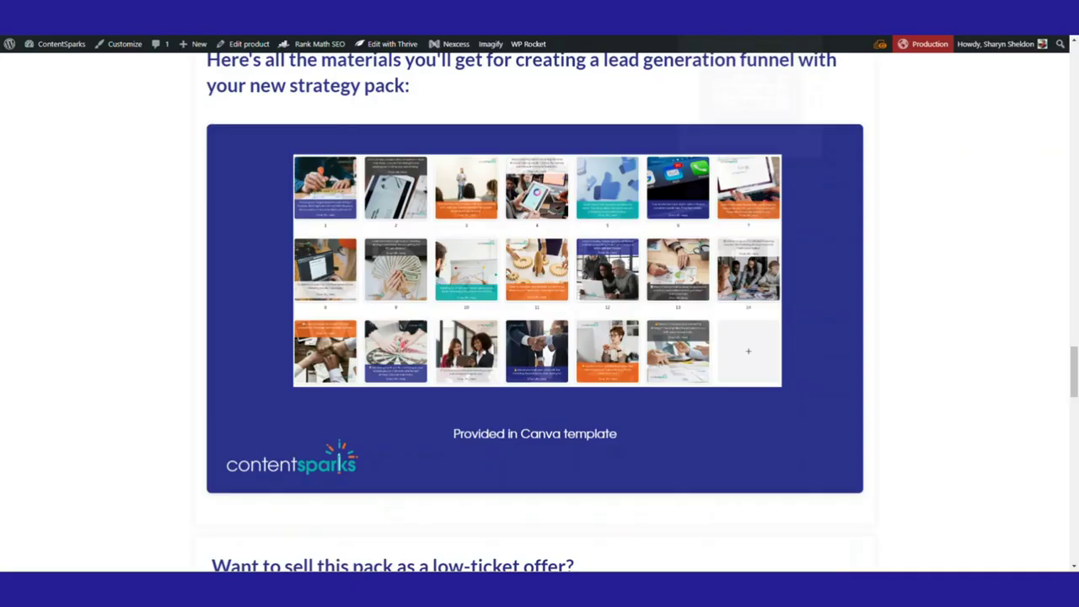
scroll(539, 312, up, 15)
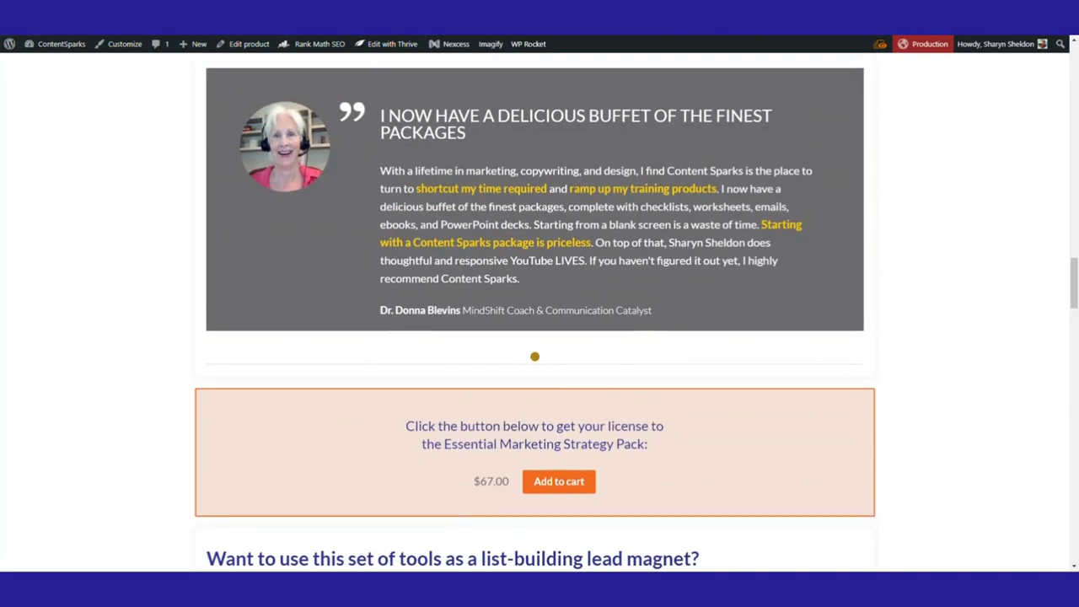
scroll(539, 312, up, 10)
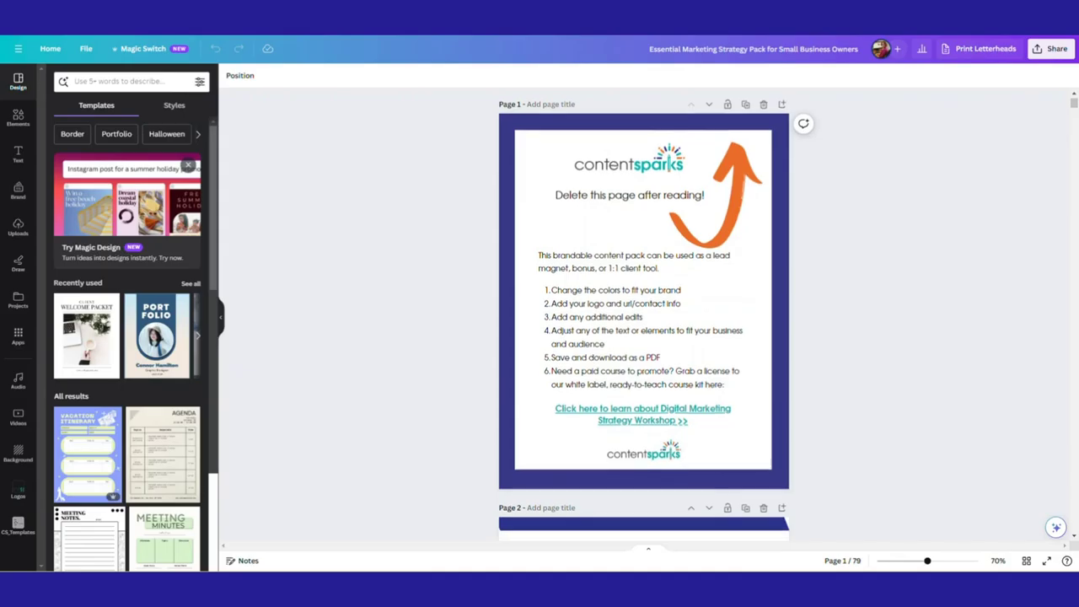
Copy and resize the 79-page Essential Marketing Strategy Pack to Facebook Video, giving a 6:35 video.
scroll(644, 315, down, 10)
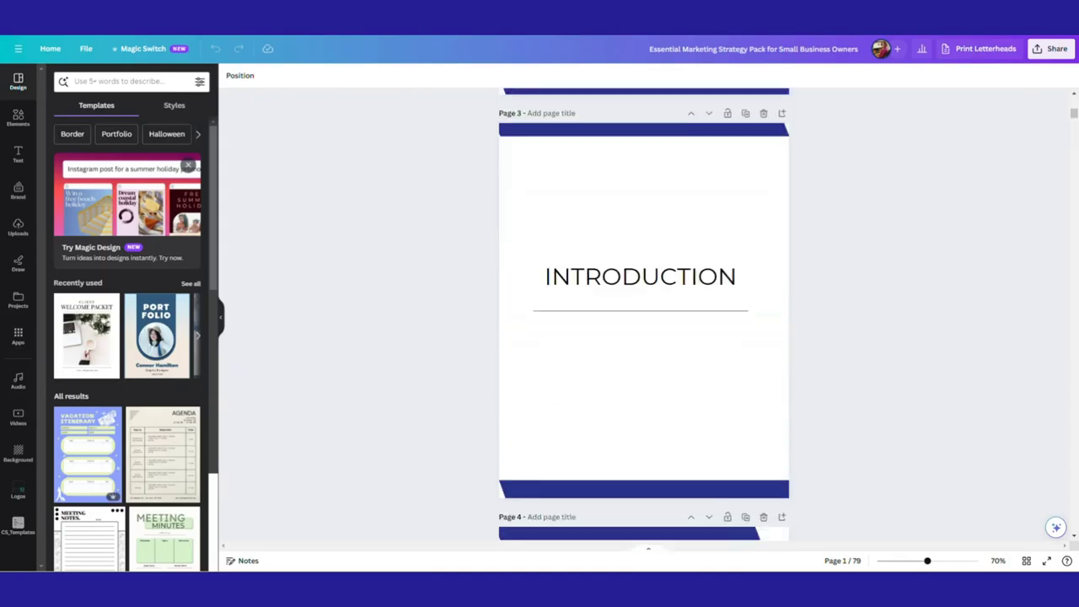
scroll(643, 315, down, 8)
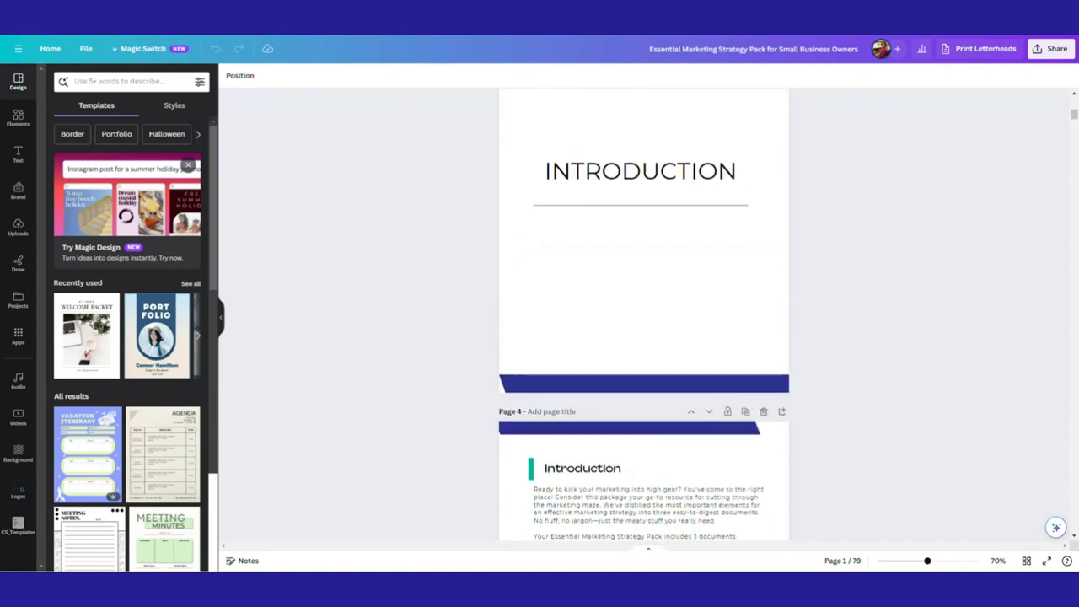
scroll(644, 315, up, 15)
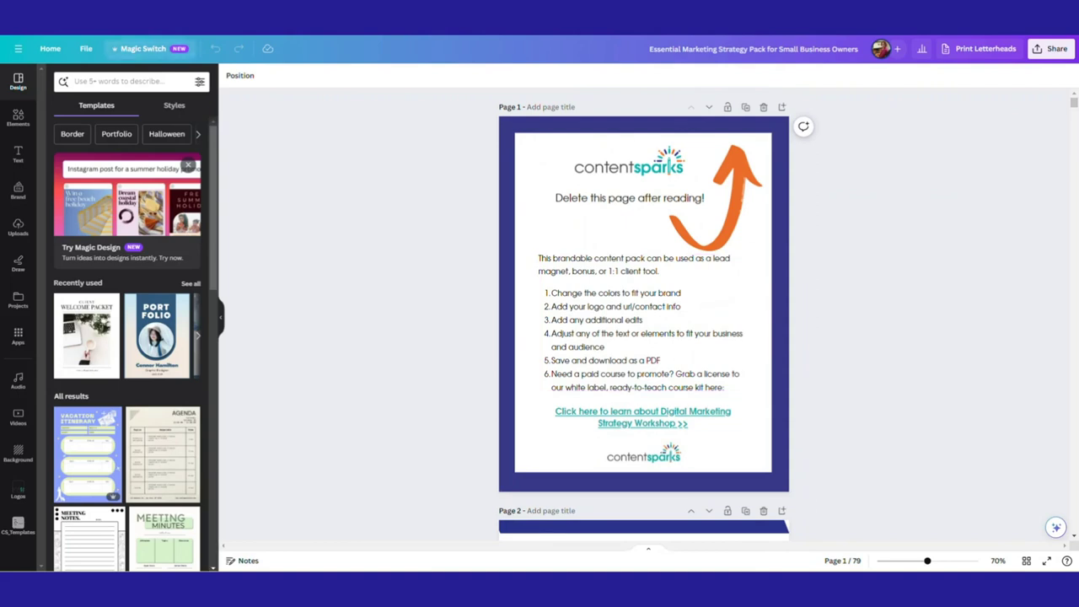
click(143, 48)
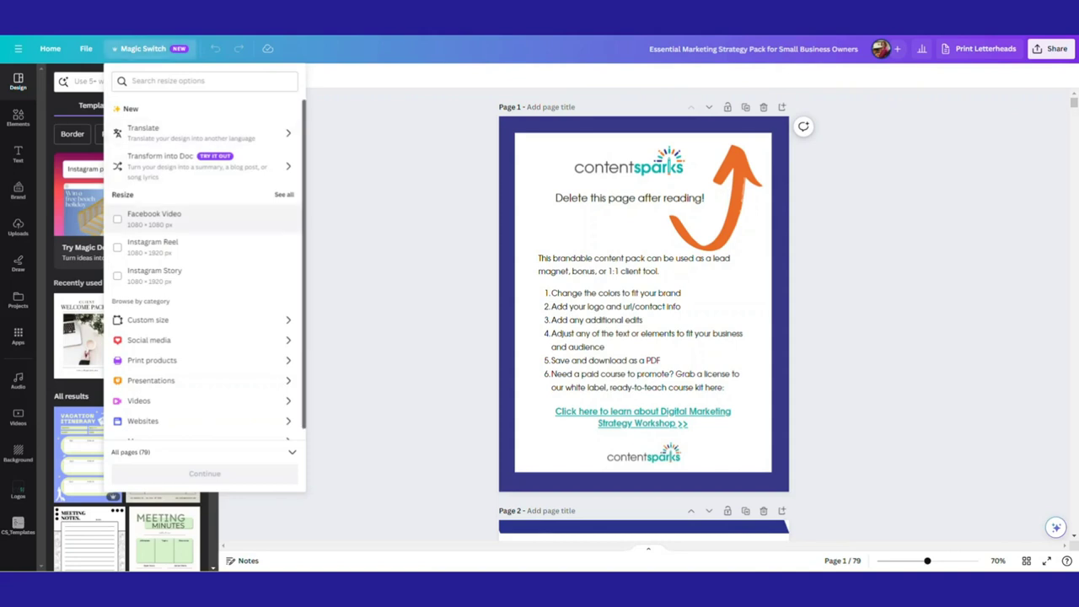
click(169, 401)
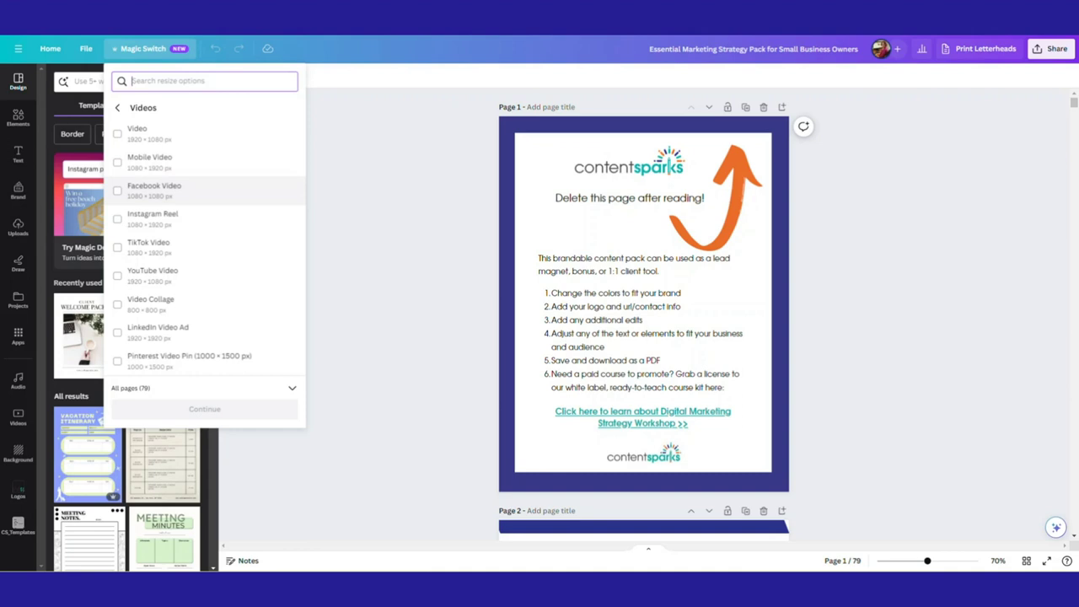
click(117, 191)
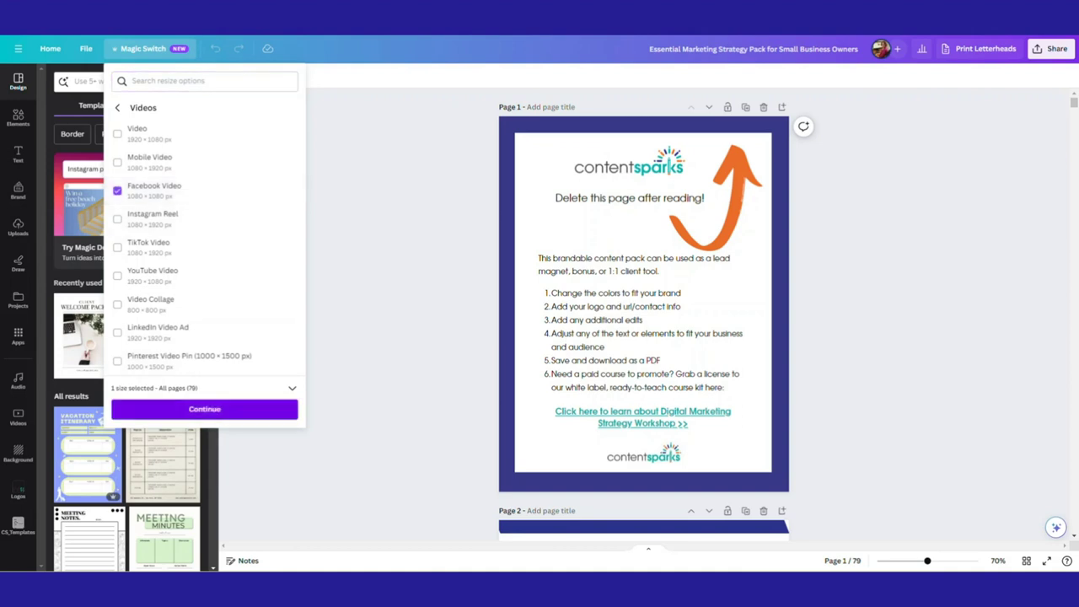
click(204, 409)
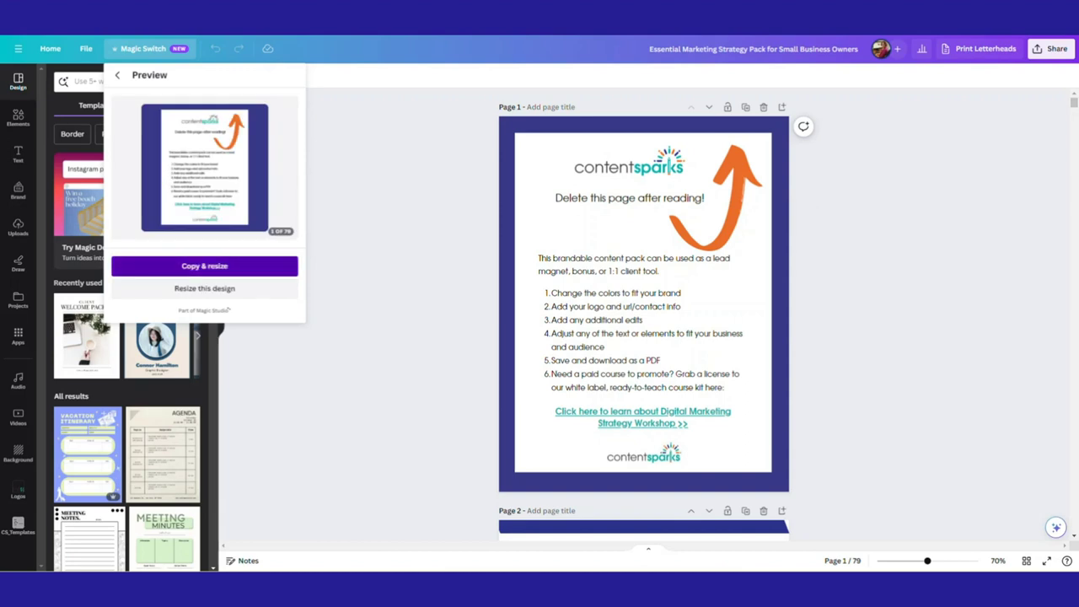
click(204, 266)
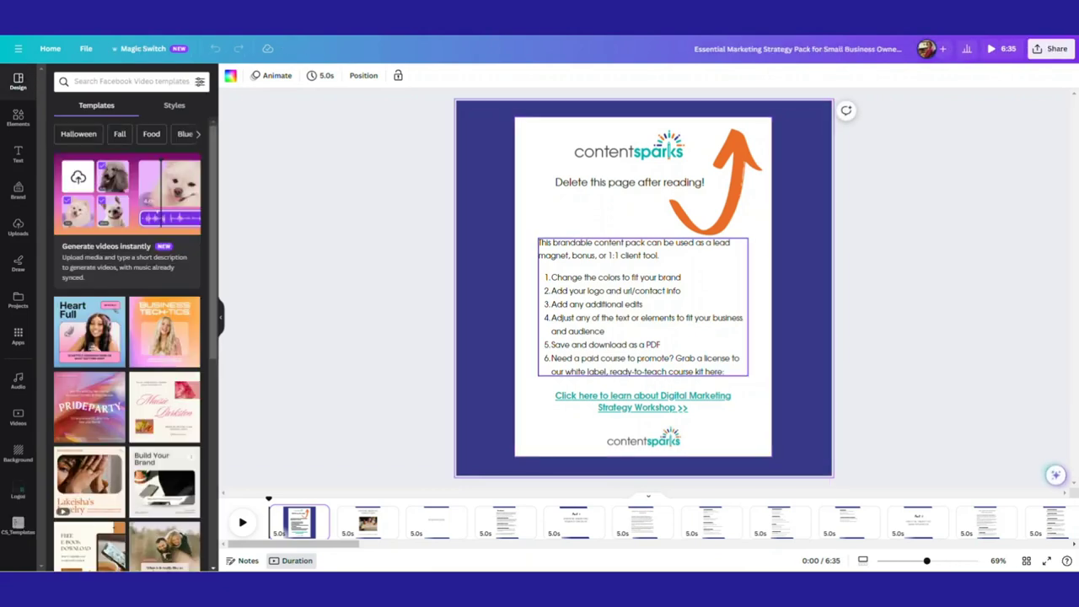
click(367, 522)
click(436, 522)
click(504, 522)
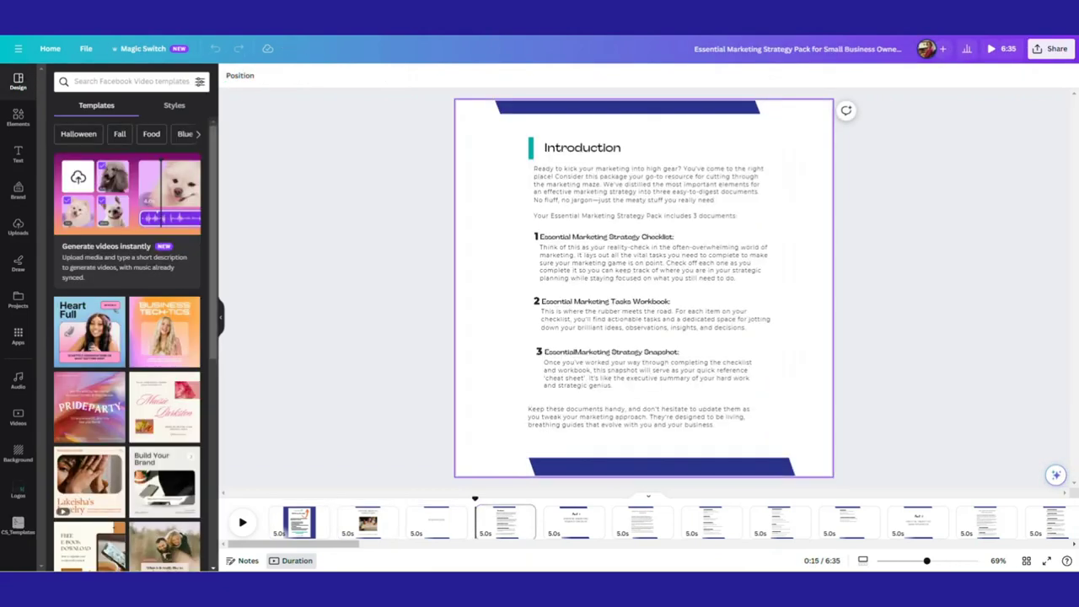
click(574, 522)
click(643, 522)
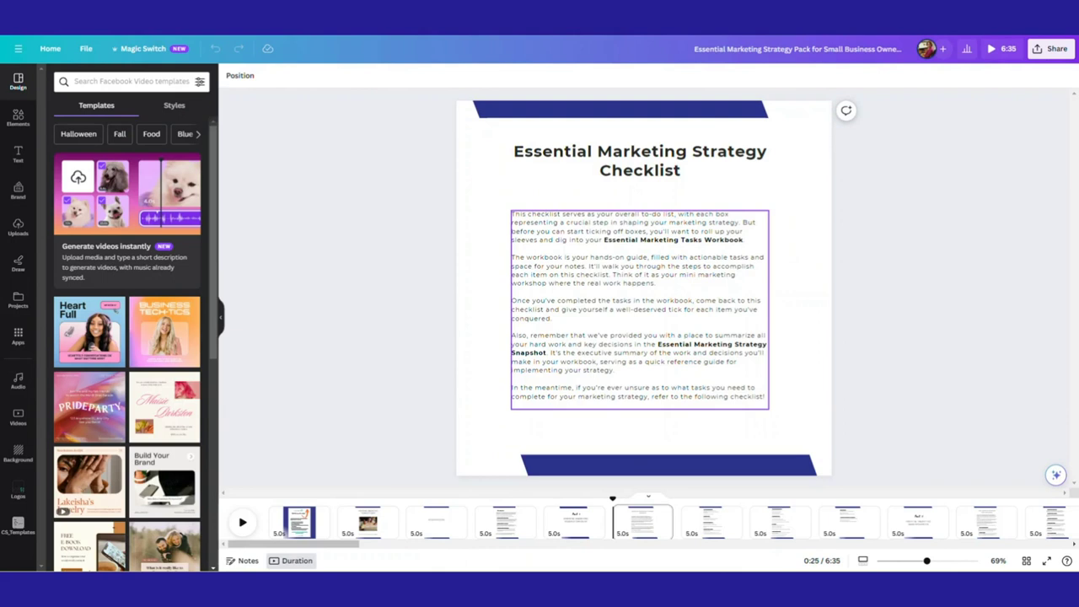
click(711, 522)
click(780, 522)
click(849, 522)
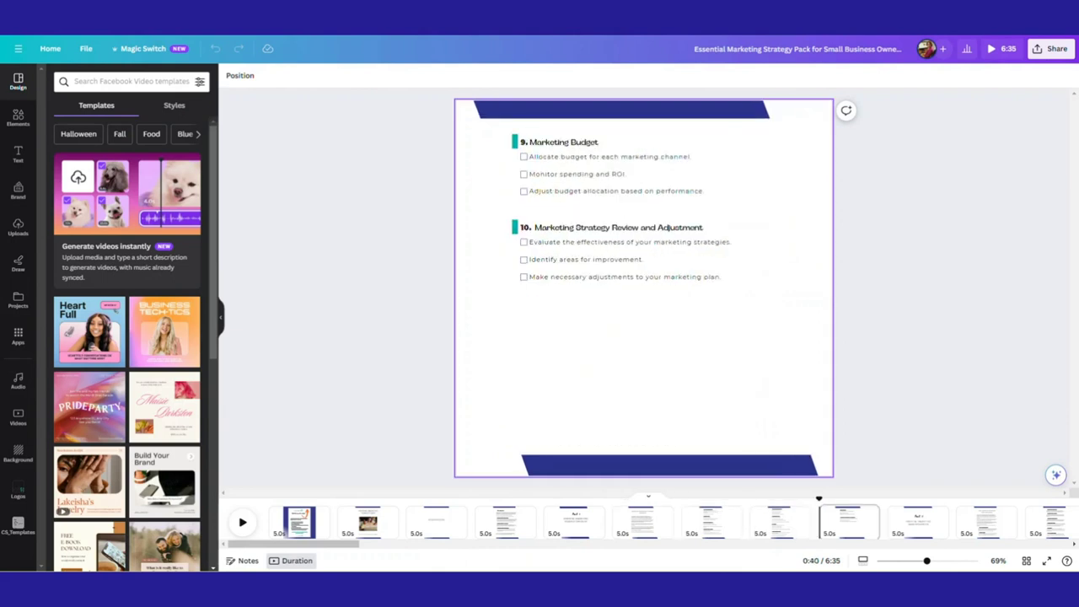
click(918, 522)
key(Right)
key(Right)
key(Right)
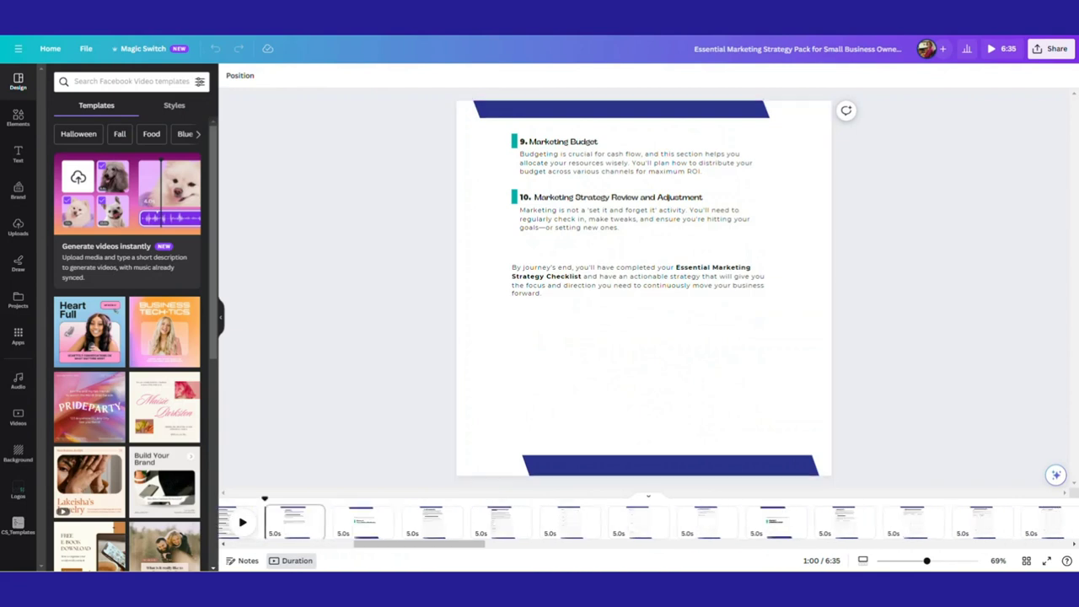
key(Left)
key(Left)
key(Left)
key(Left)
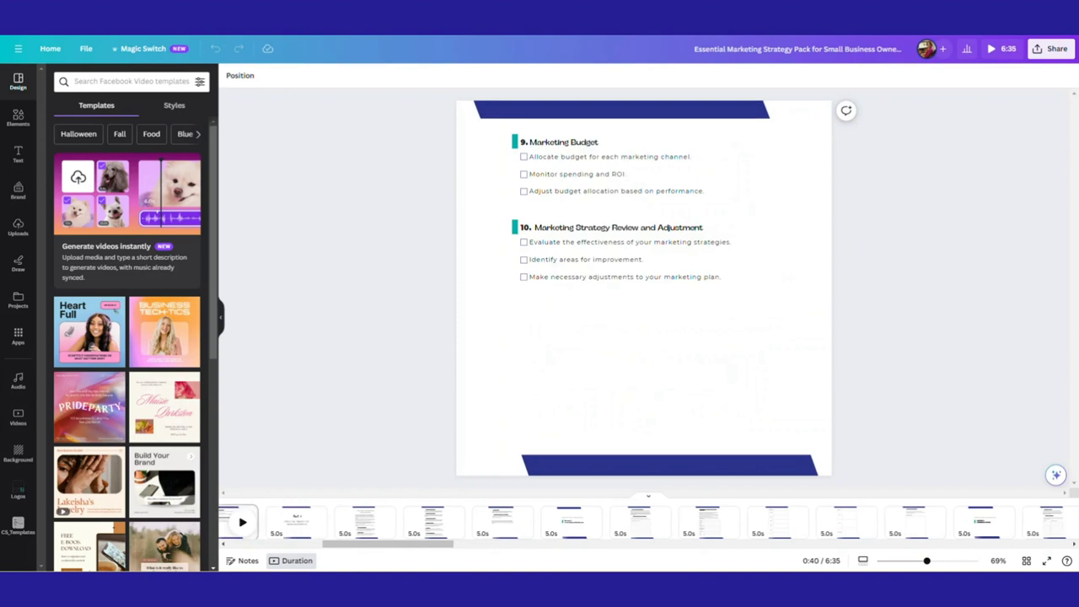
key(Left)
key(Left)
key(Left)
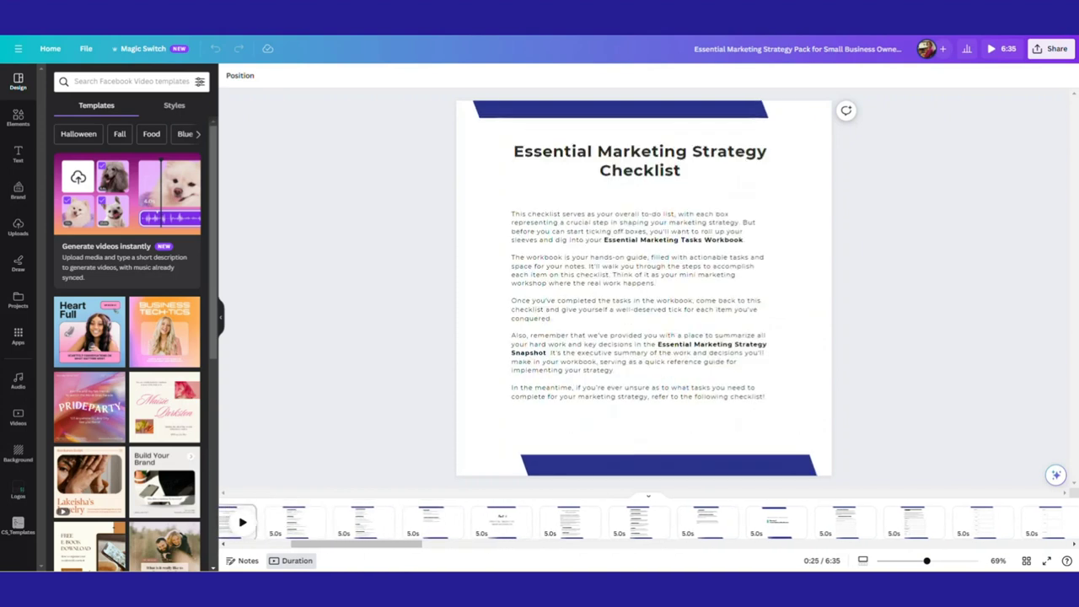
key(Left)
key(Left)
key(Left)
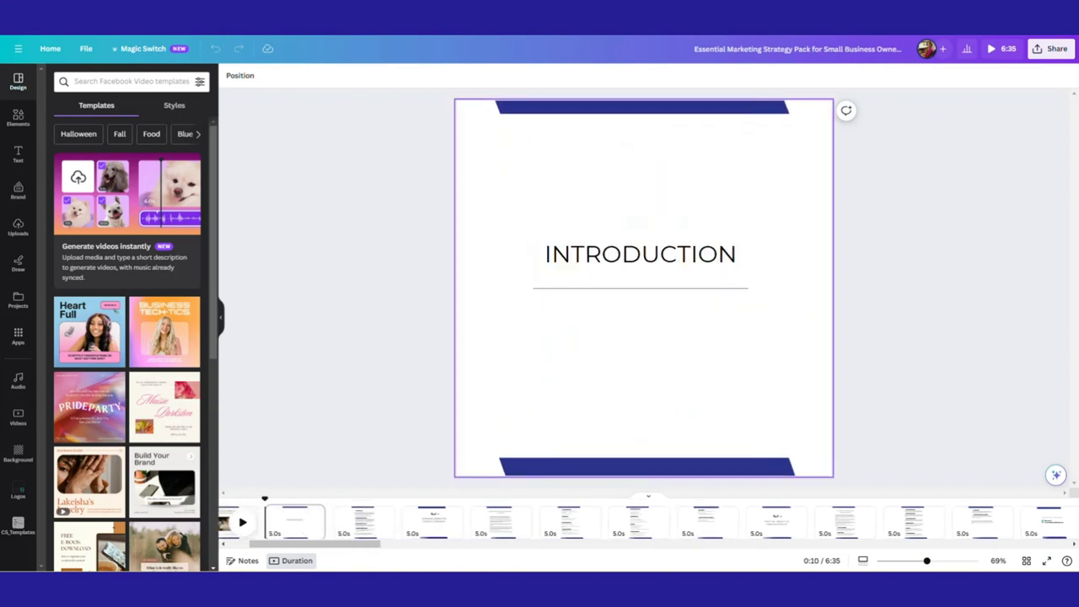
key(Left)
key(Left)
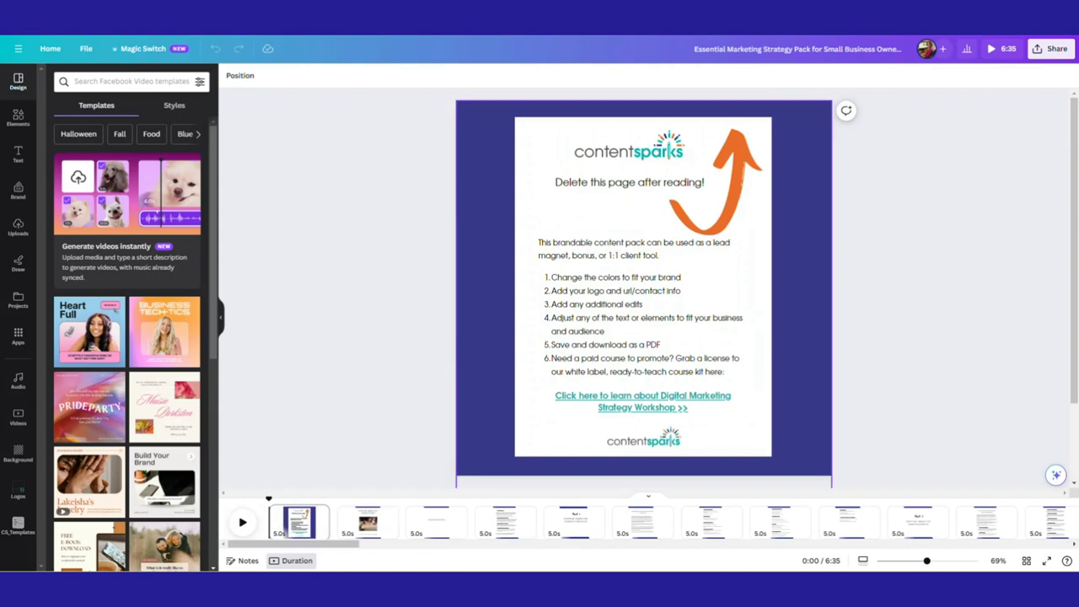
click(825, 343)
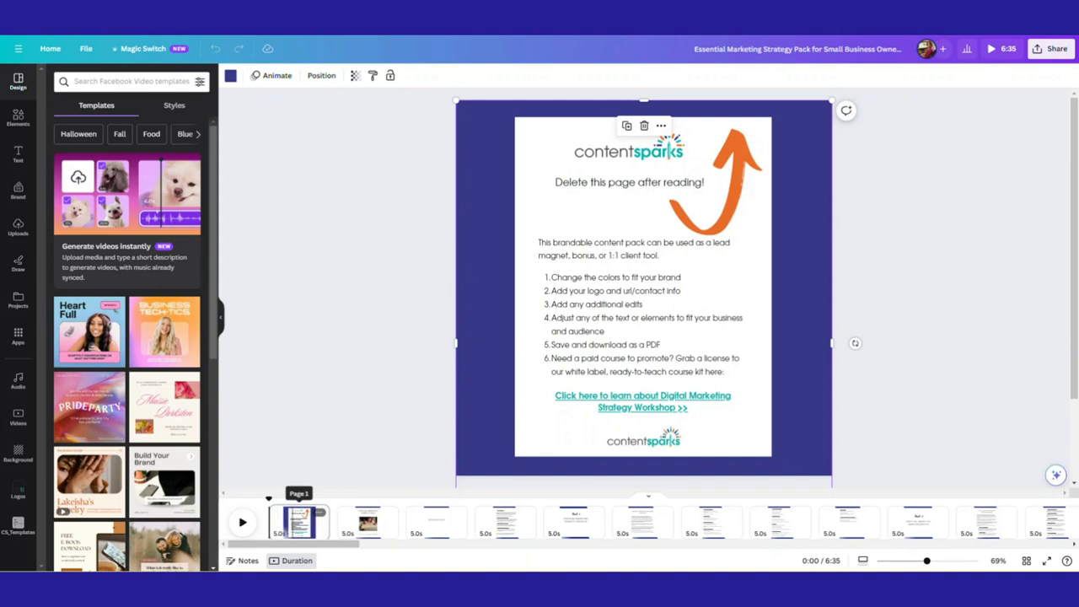
Set every page's duration to 1.0s, shortening the whole video to 1:19.
click(297, 522)
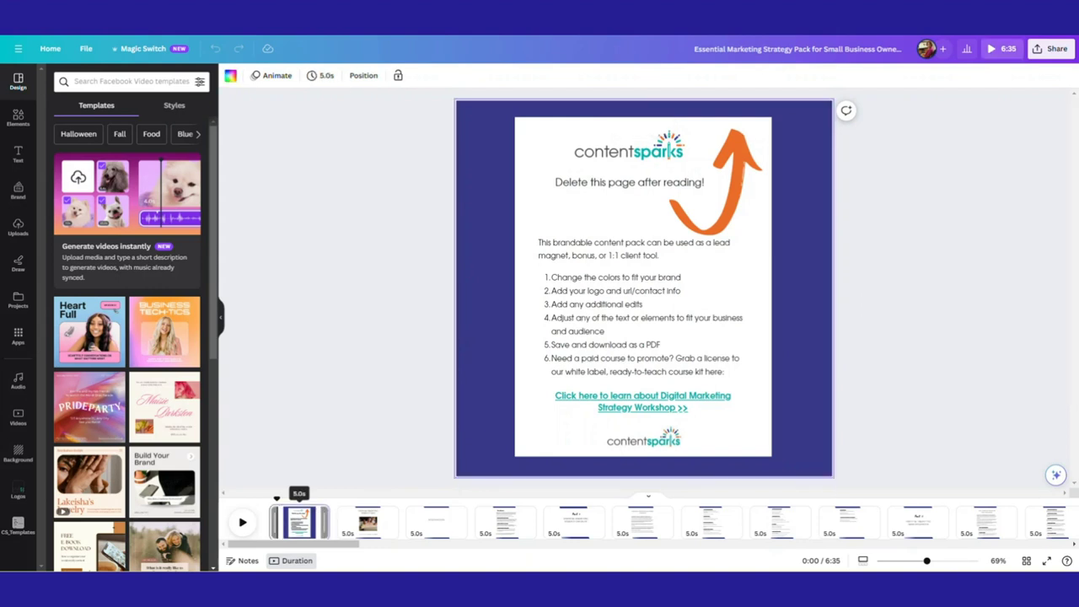
click(321, 76)
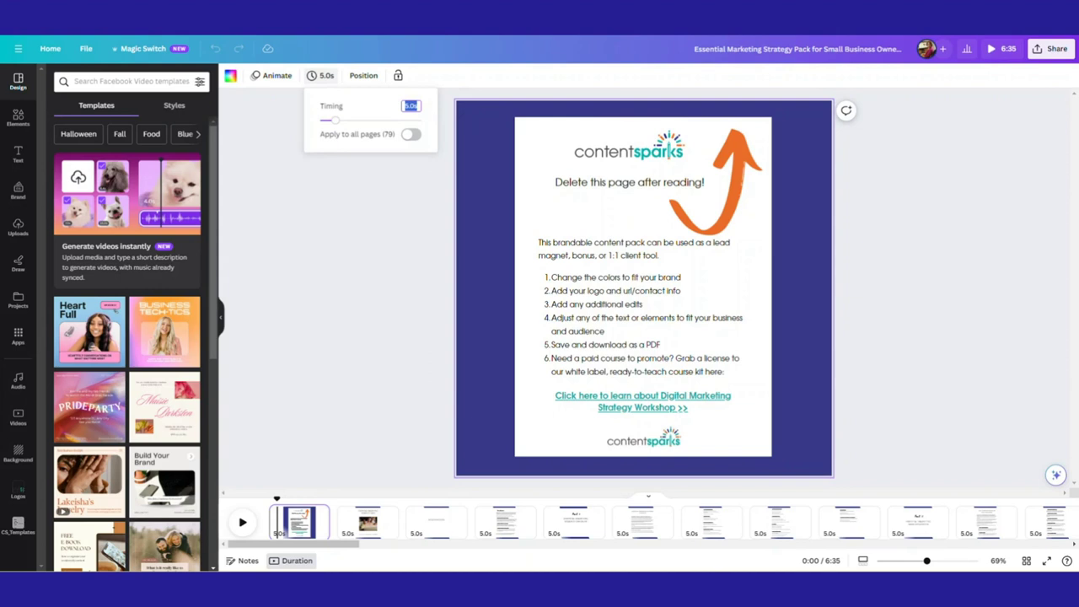
text(1)
key(Return)
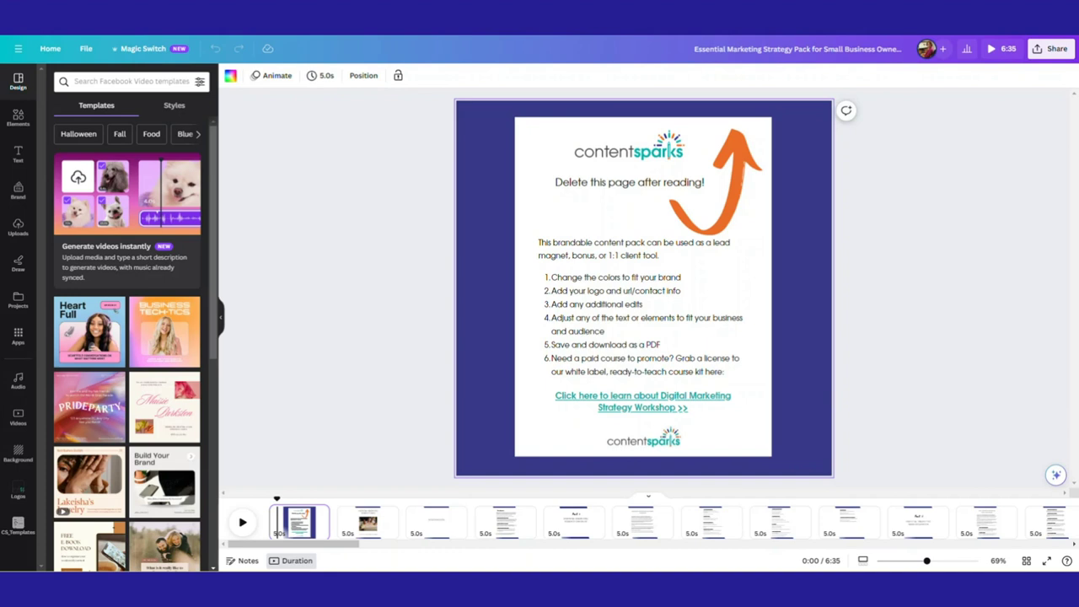
click(321, 75)
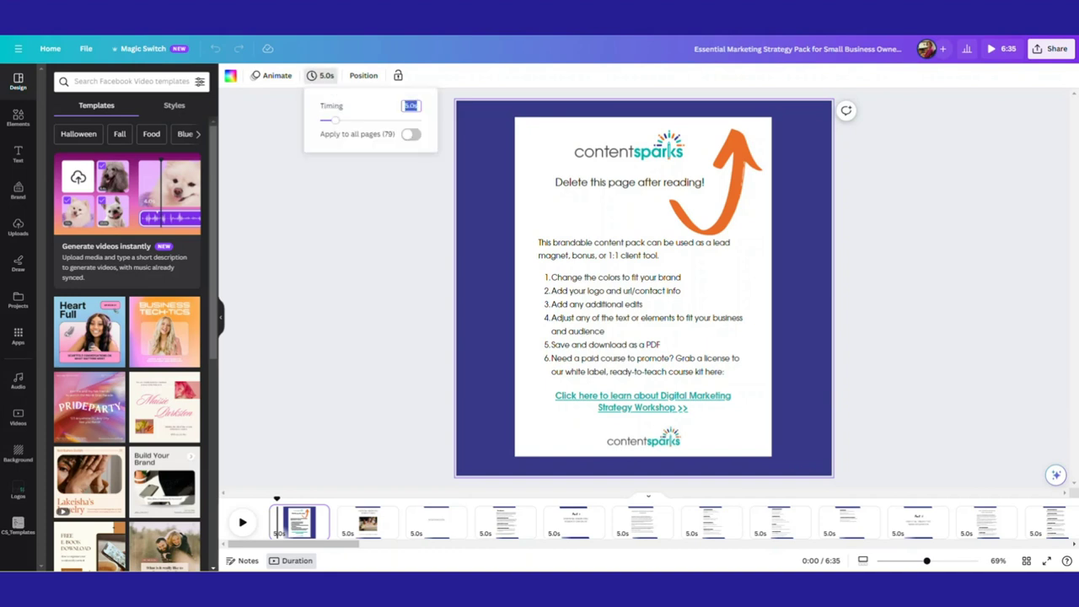
text(3)
key(Return)
click(411, 134)
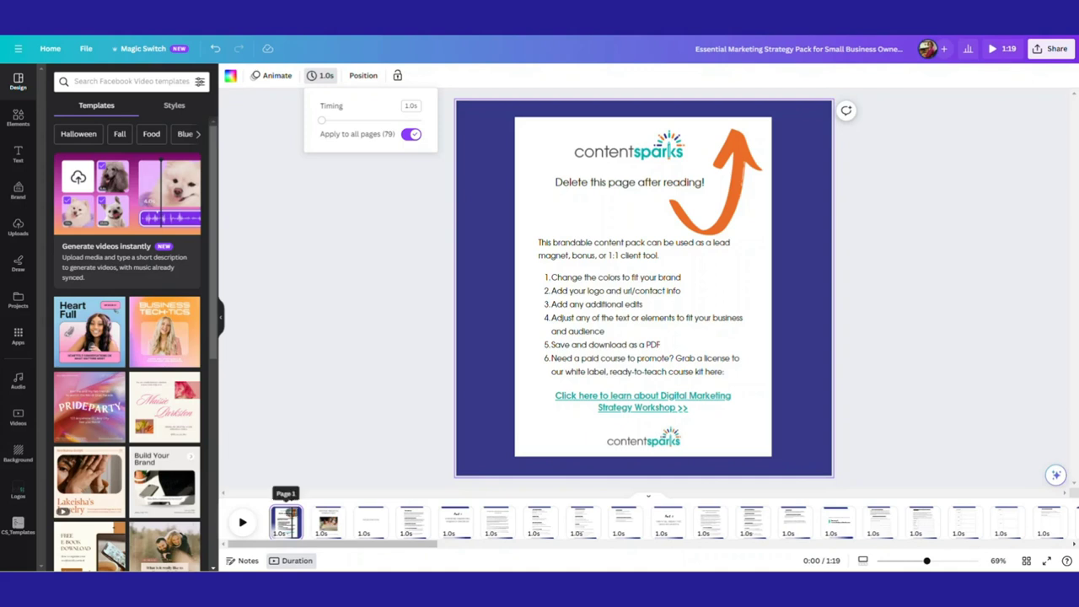
click(286, 516)
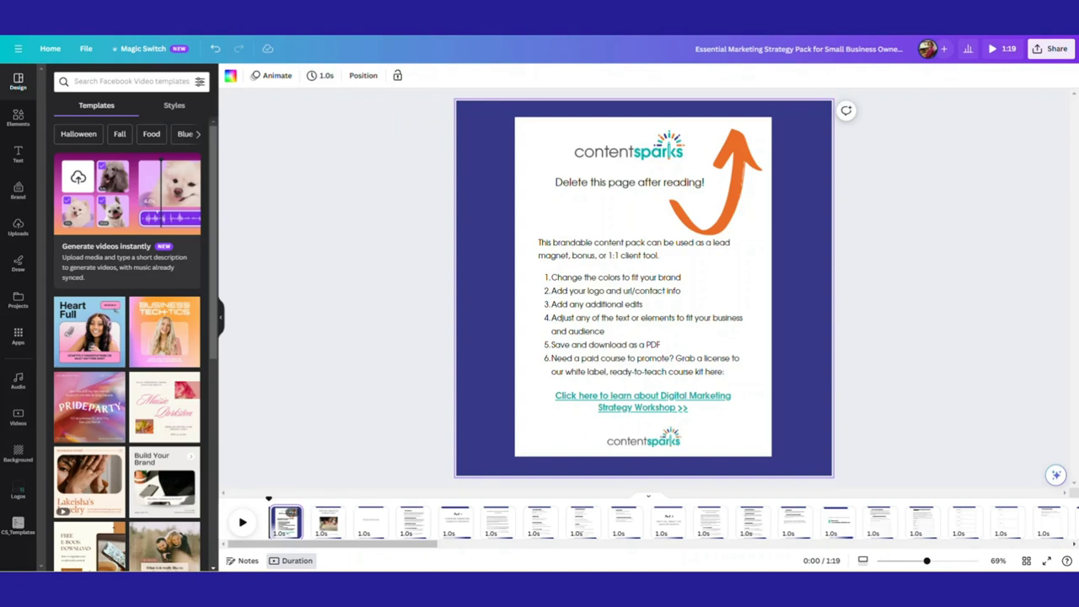
Play a preview of the 1:19 fast-flip video, then bring up the sharing options.
click(242, 522)
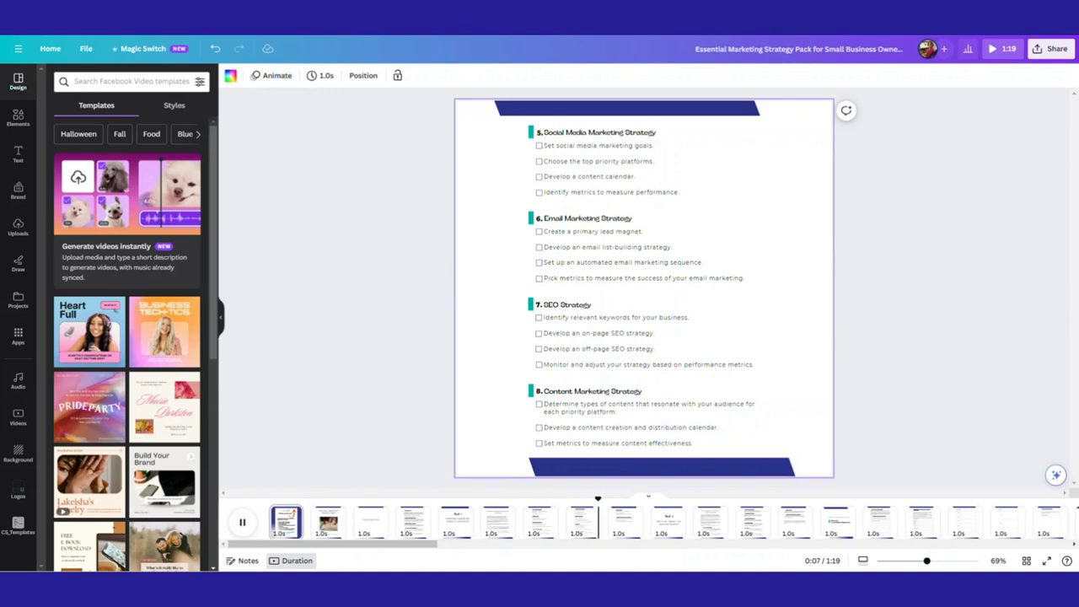
key(space)
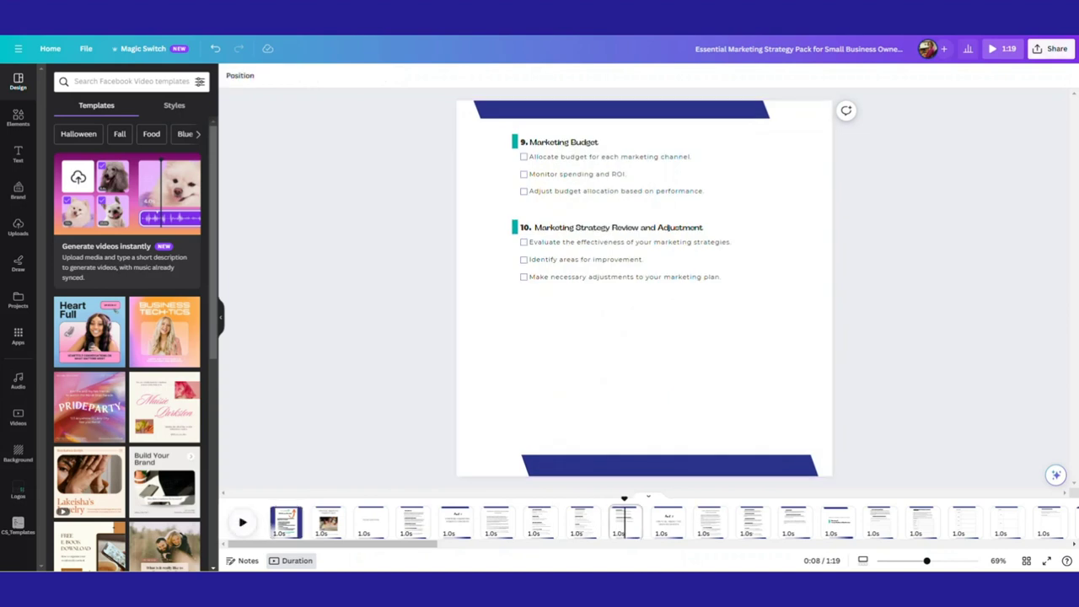
click(1051, 48)
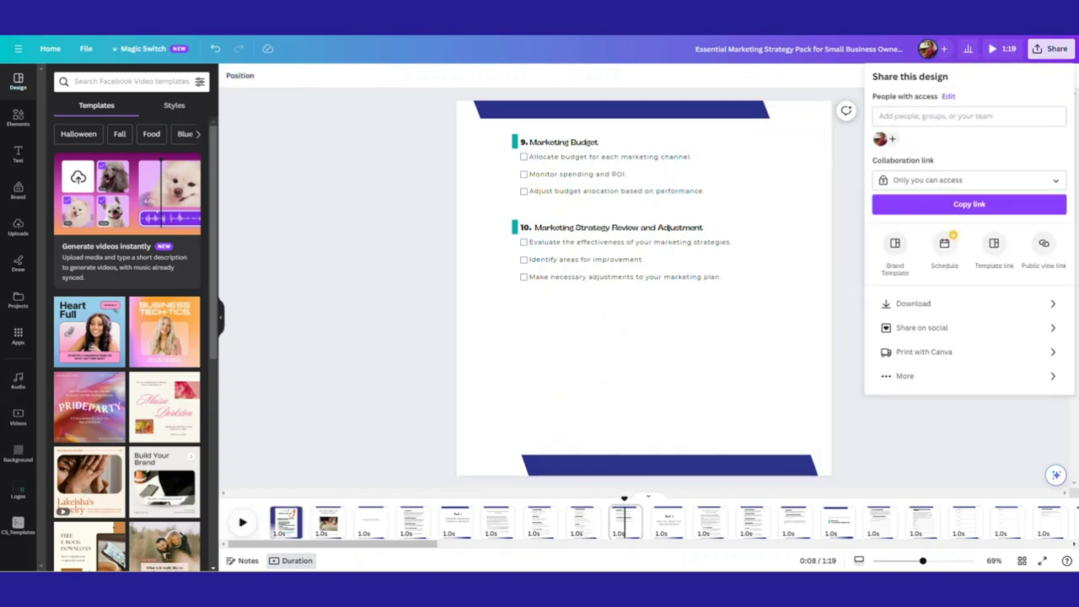
Choose GIF instead of MP4 Video as the download file type.
click(915, 304)
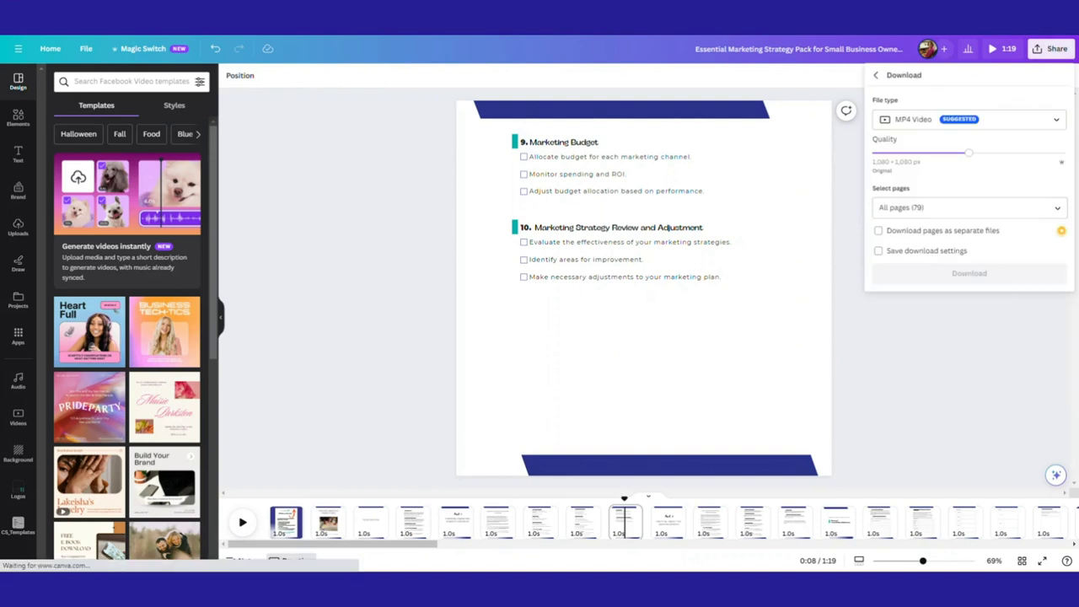
click(970, 119)
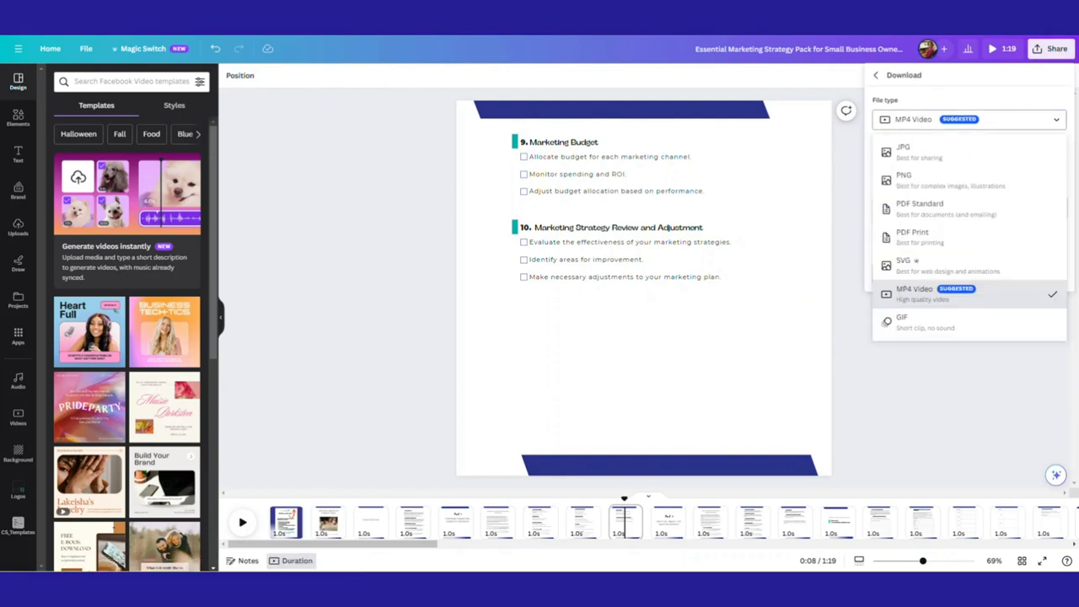
click(887, 321)
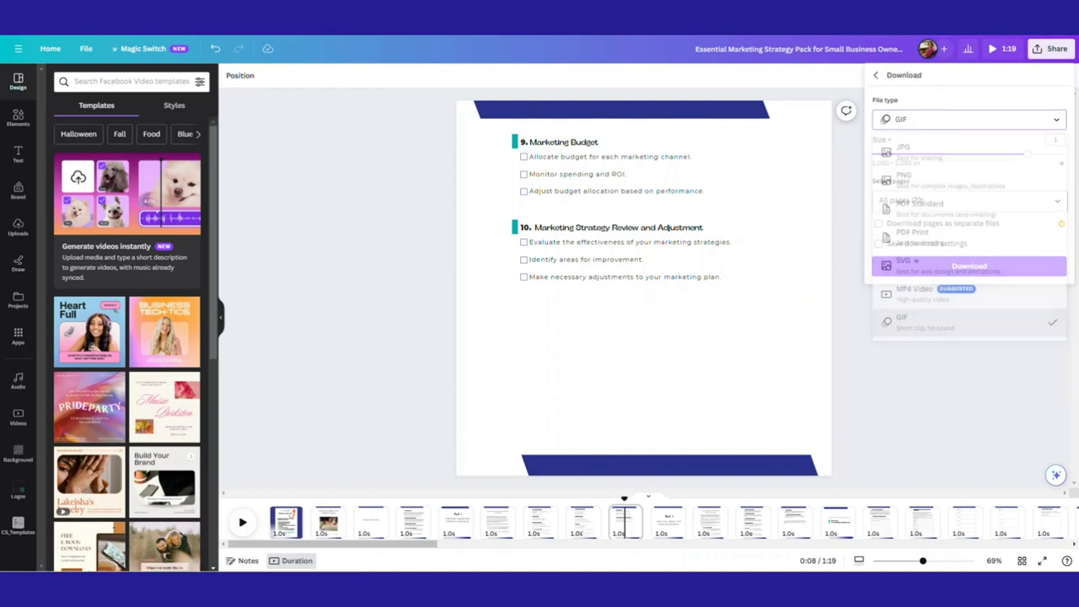